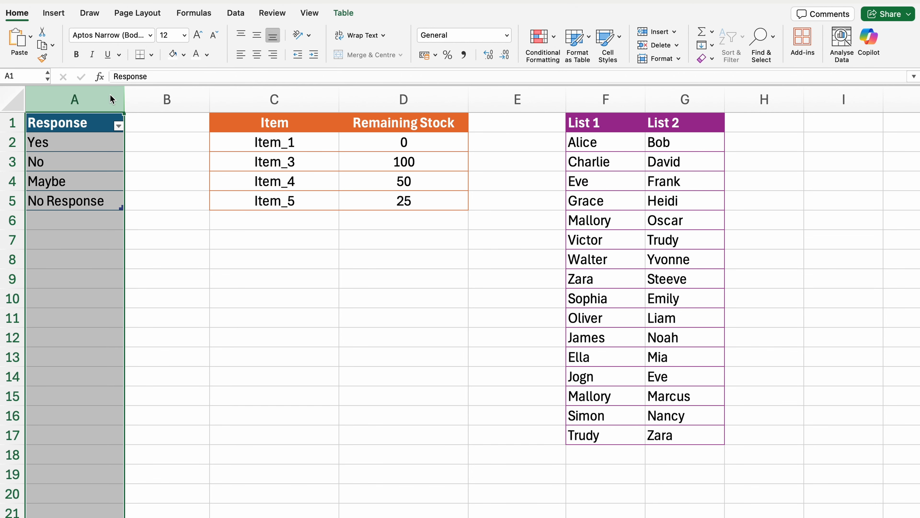
Step: Add a conditional formatting rule to column A that gives cells equal to "No" Light Red Fill with Dark Red Text
{"action": "left_click", "coordinate": [62, 145]}
{"action": "left_click", "coordinate": [104, 268]}
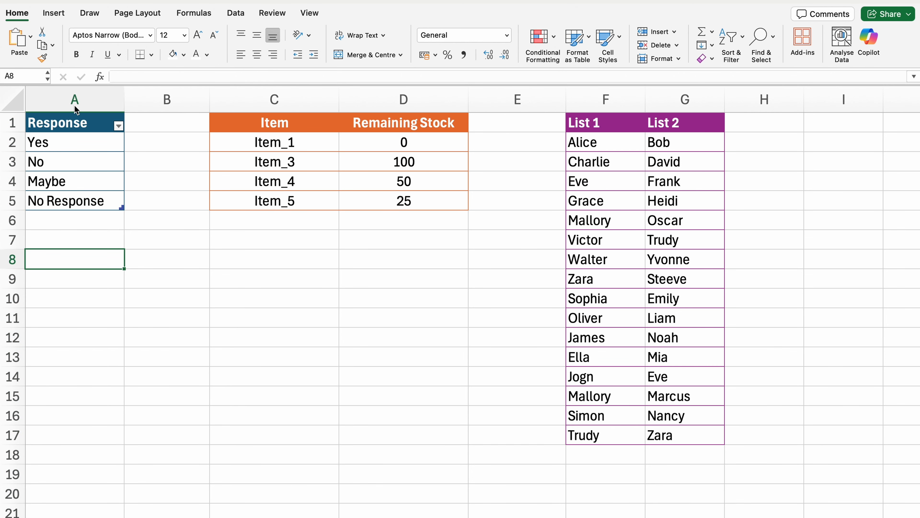
{"action": "left_click", "coordinate": [75, 99]}
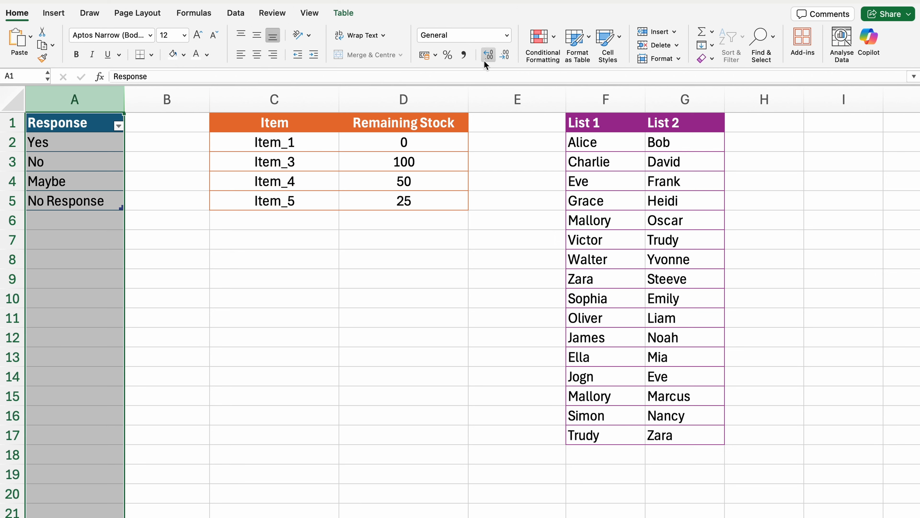
{"action": "left_click", "coordinate": [554, 44]}
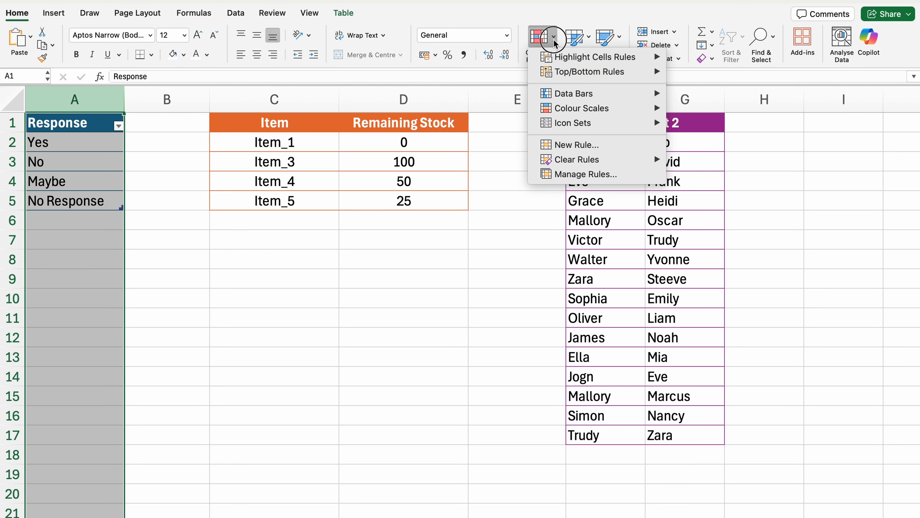
{"action": "mouse_move", "coordinate": [582, 57]}
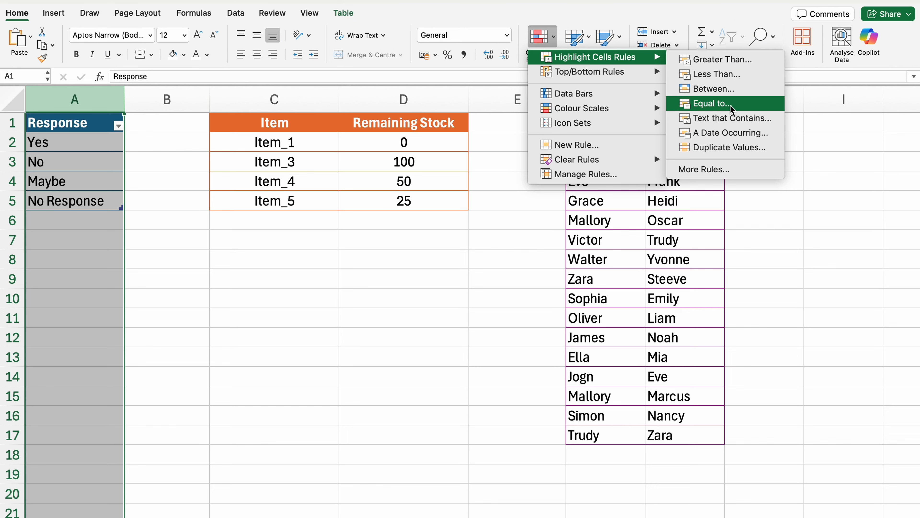
{"action": "left_click", "coordinate": [743, 106]}
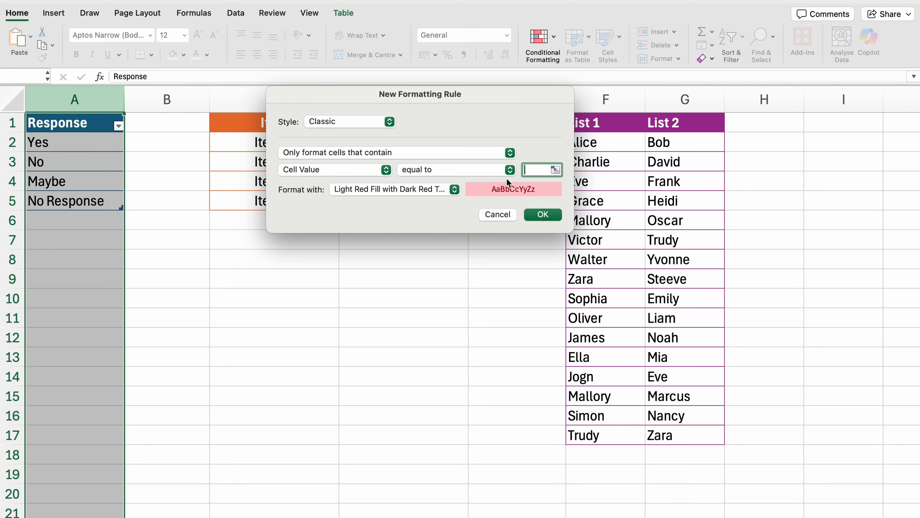
{"action": "type", "text": "No"}
{"action": "left_click", "coordinate": [532, 214]}
{"action": "left_click", "coordinate": [275, 280]}
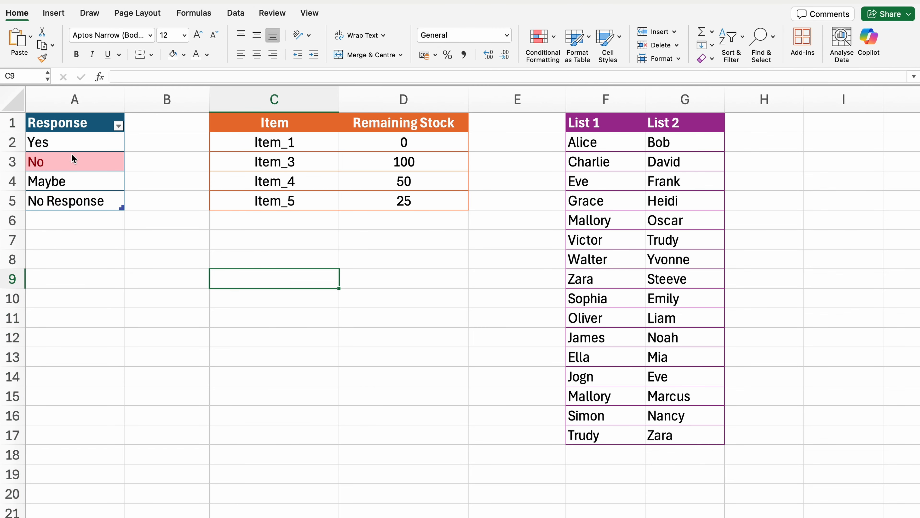
Step: Add a rule to the Response column that formats cells equal to "Yes" with Green Fill with Dark Green Text
{"action": "left_click", "coordinate": [90, 105]}
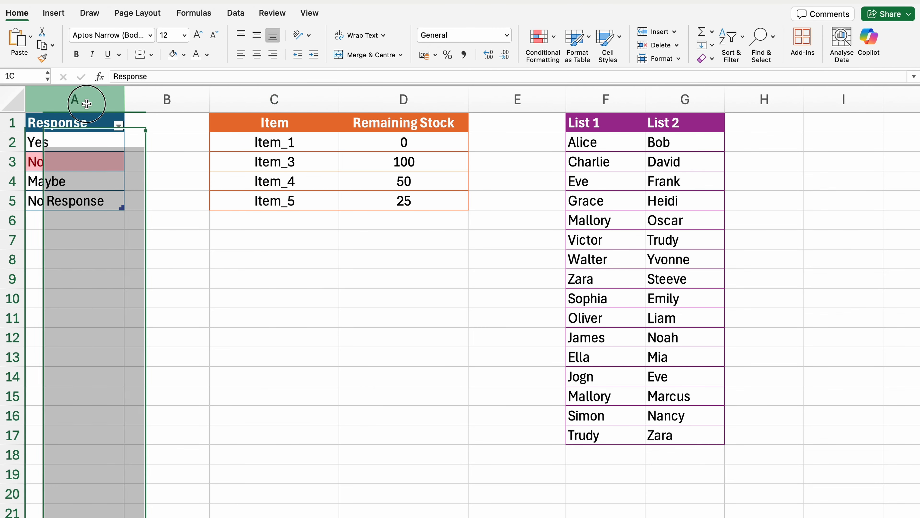
{"action": "left_click", "coordinate": [551, 47]}
{"action": "mouse_move", "coordinate": [602, 58]}
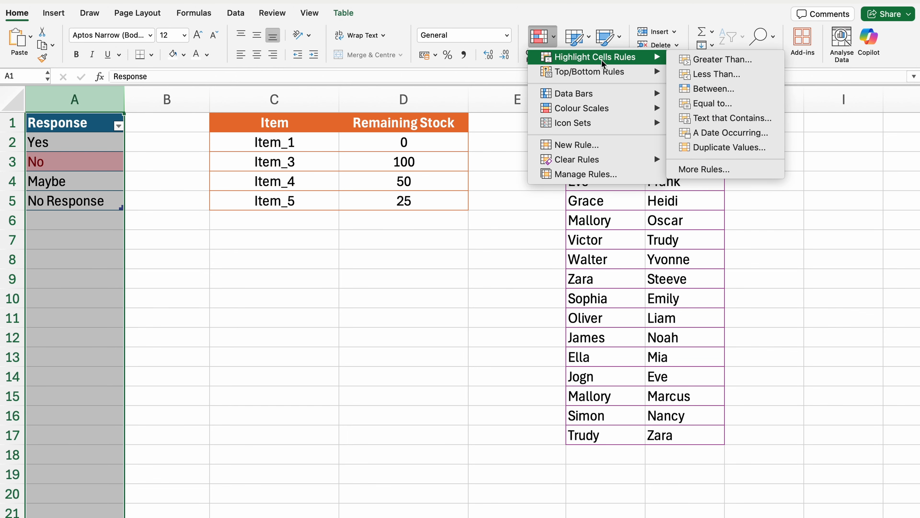
{"action": "left_click", "coordinate": [705, 104]}
{"action": "type", "text": "Yes"}
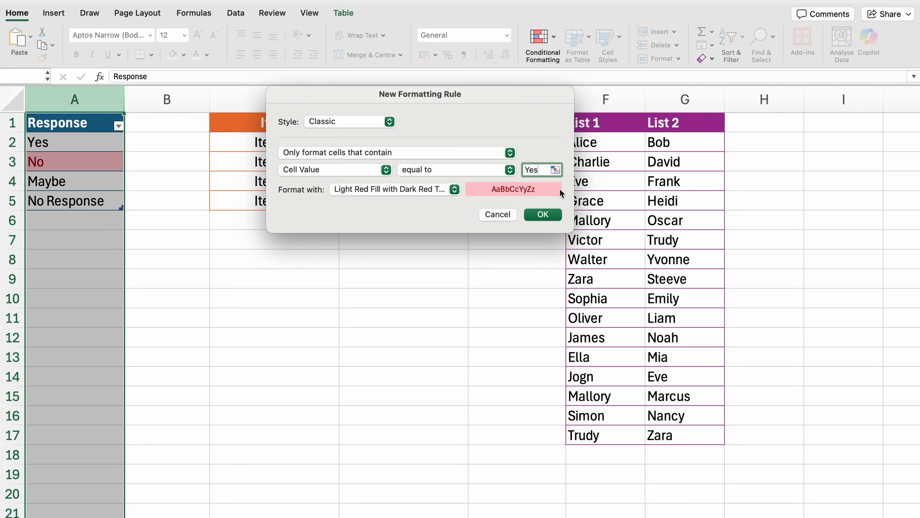
{"action": "left_click", "coordinate": [454, 189]}
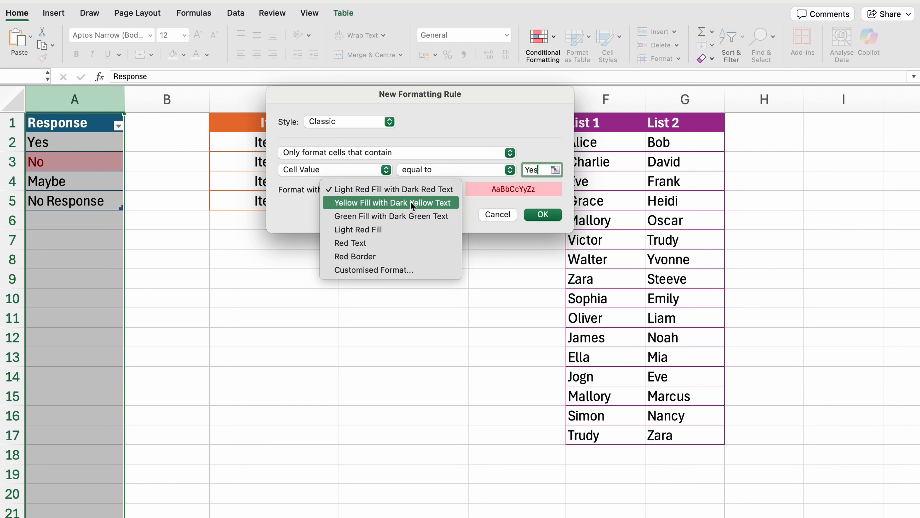
{"action": "left_click", "coordinate": [397, 217]}
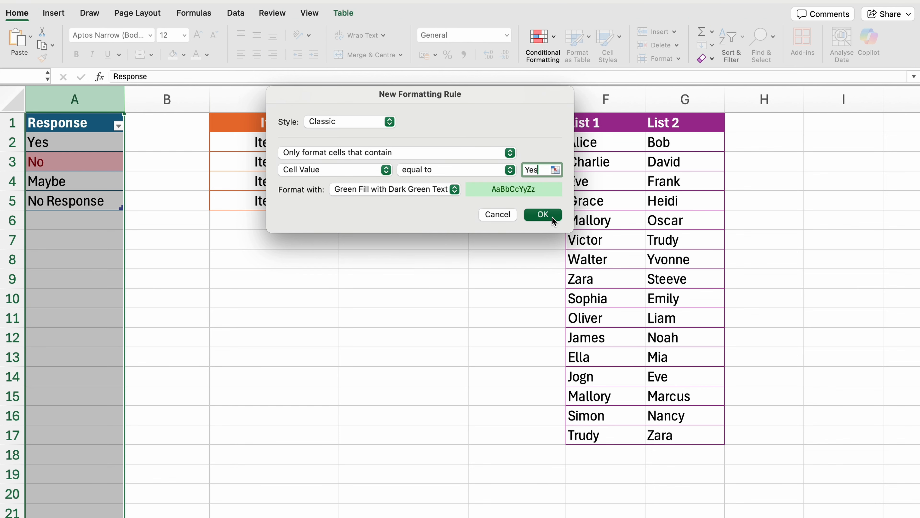
{"action": "left_click", "coordinate": [552, 216]}
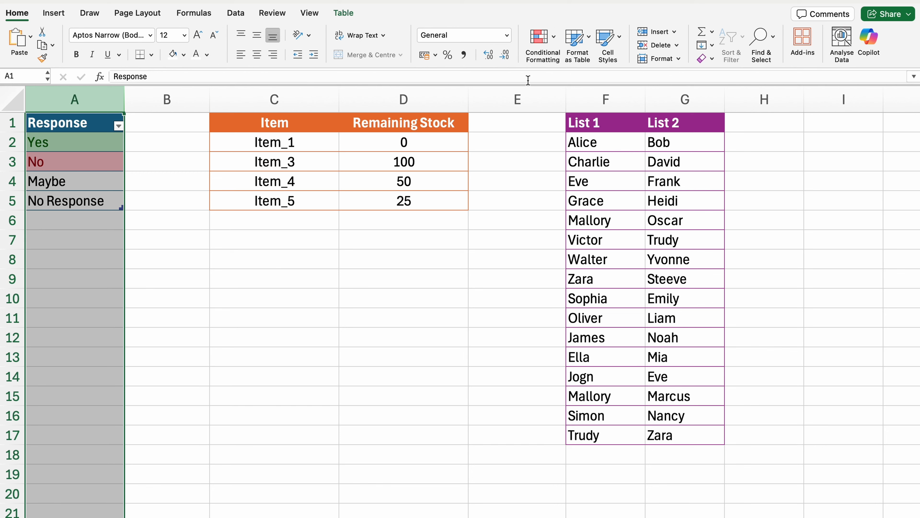
Step: Start a highlight rule in the Response column for cells equal to "No Response" and choose a customised format
{"action": "left_click", "coordinate": [543, 39]}
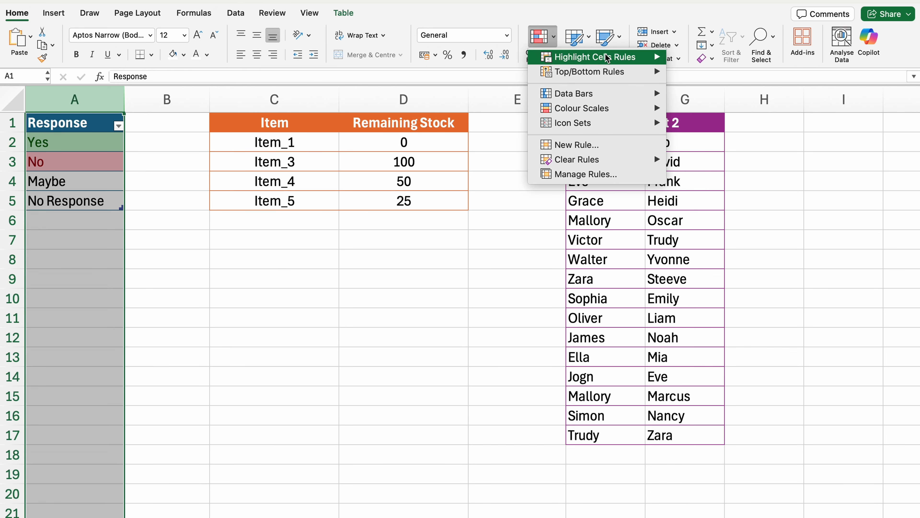
{"action": "mouse_move", "coordinate": [609, 59]}
{"action": "left_click", "coordinate": [722, 104]}
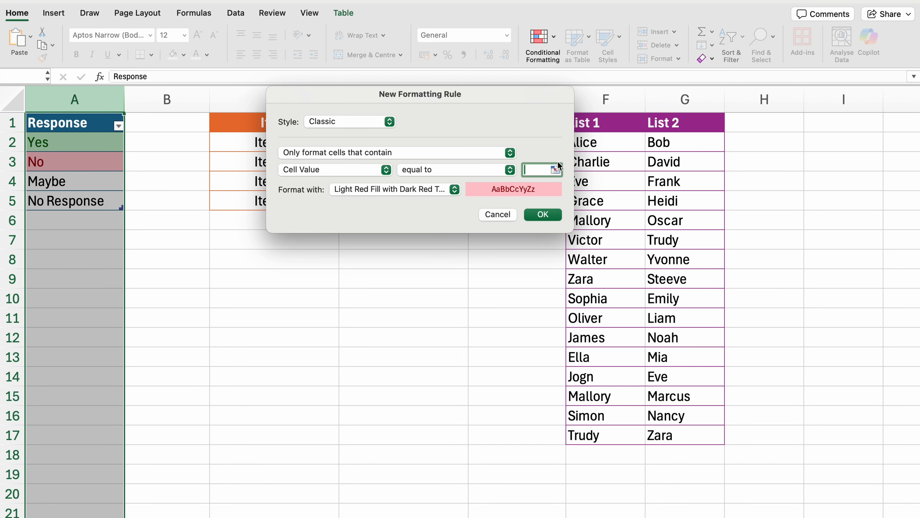
{"action": "type", "text": "N"}
{"action": "type", "text": "o Response"}
{"action": "left_click", "coordinate": [445, 189]}
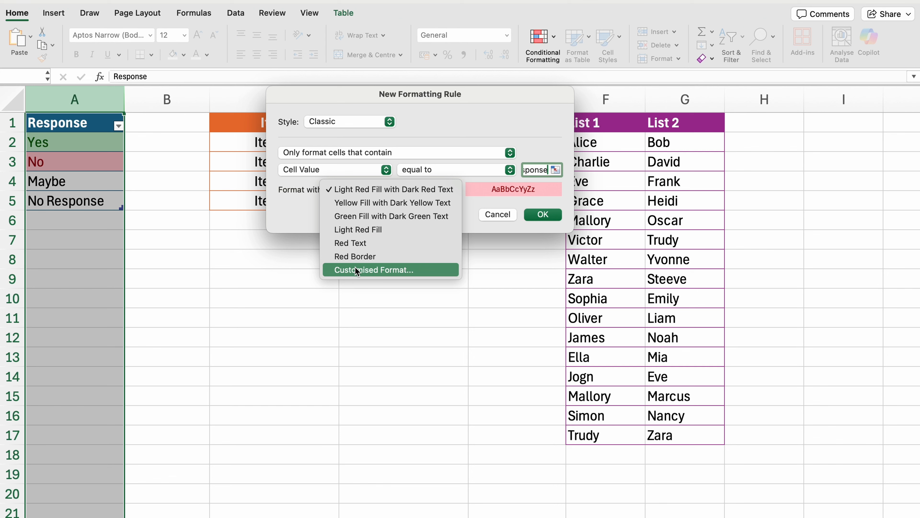
{"action": "left_click", "coordinate": [379, 275]}
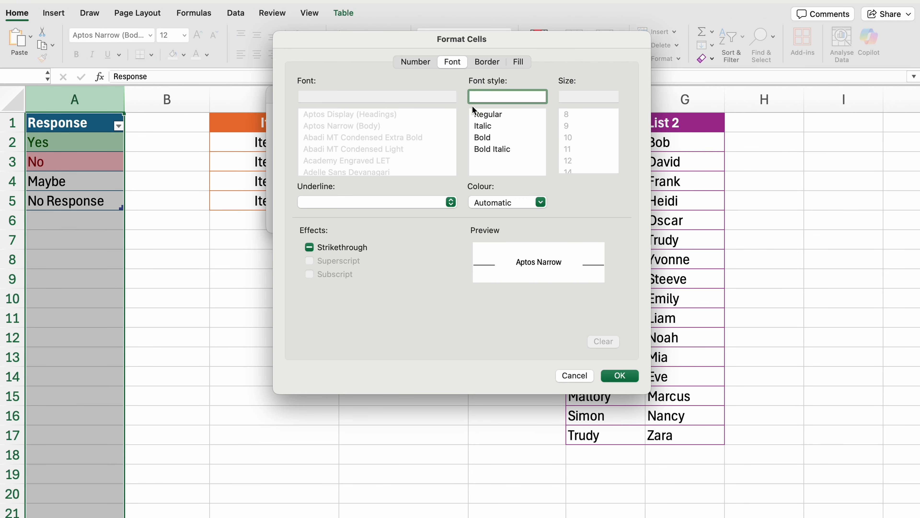
Step: Look through the number, font, border and fill options available for the customised format
{"action": "left_click", "coordinate": [487, 62]}
{"action": "left_click", "coordinate": [518, 62]}
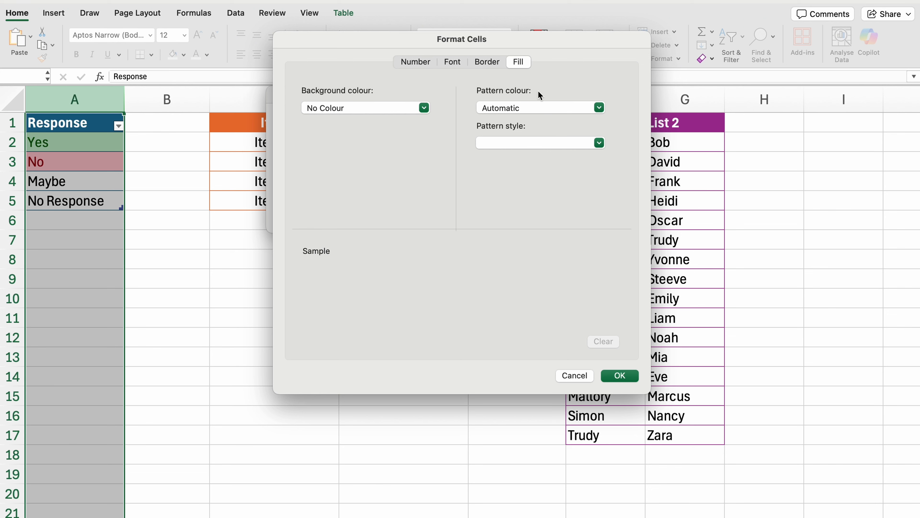
{"action": "left_click", "coordinate": [415, 62]}
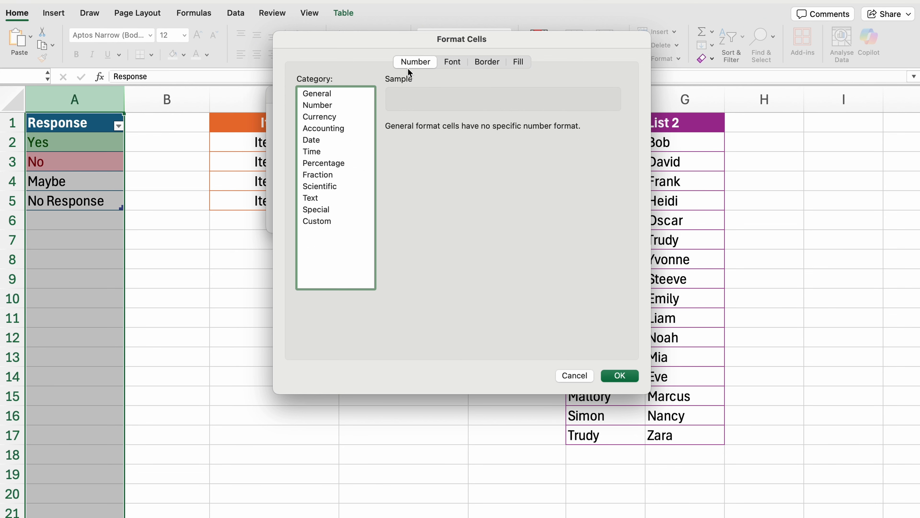
{"action": "left_click", "coordinate": [452, 62]}
{"action": "left_click", "coordinate": [494, 95]}
{"action": "left_click", "coordinate": [487, 62]}
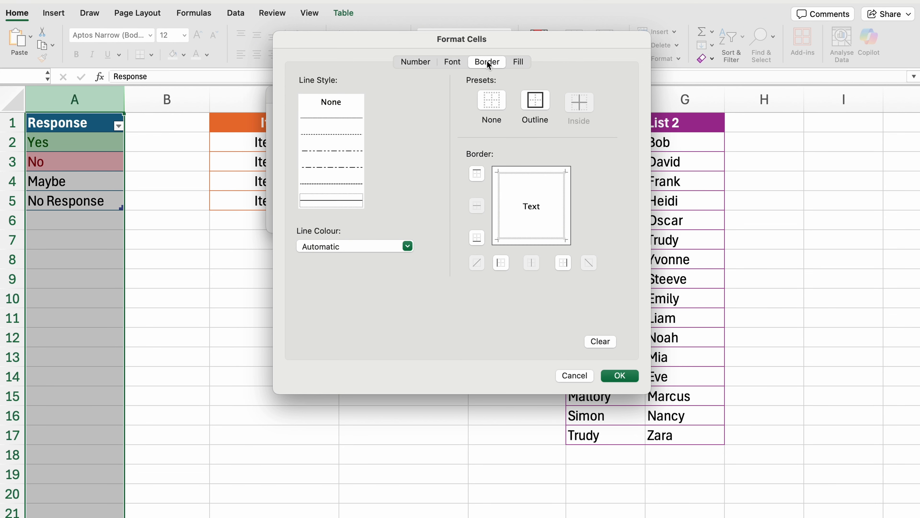
{"action": "left_click", "coordinate": [519, 63]}
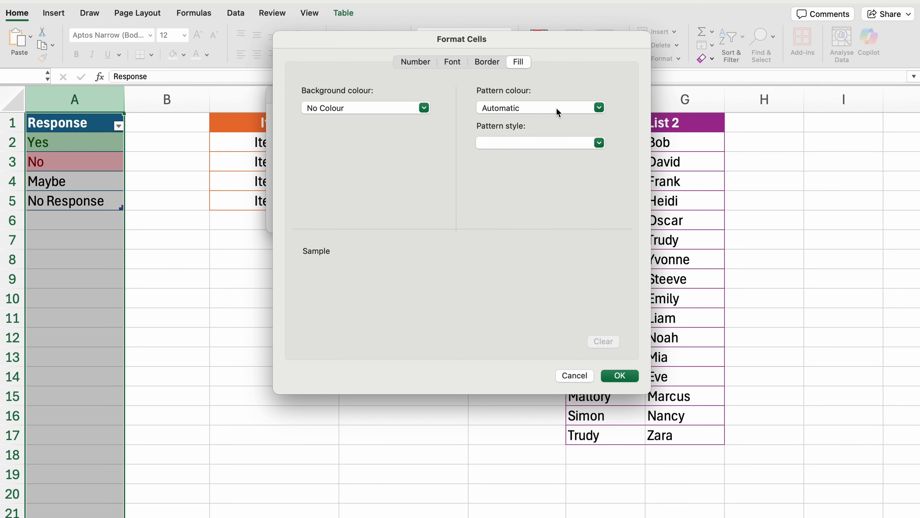
{"action": "left_click", "coordinate": [536, 153]}
Step: Set the custom format's background colour to grey and apply the "No Response" rule
{"action": "left_click", "coordinate": [391, 110]}
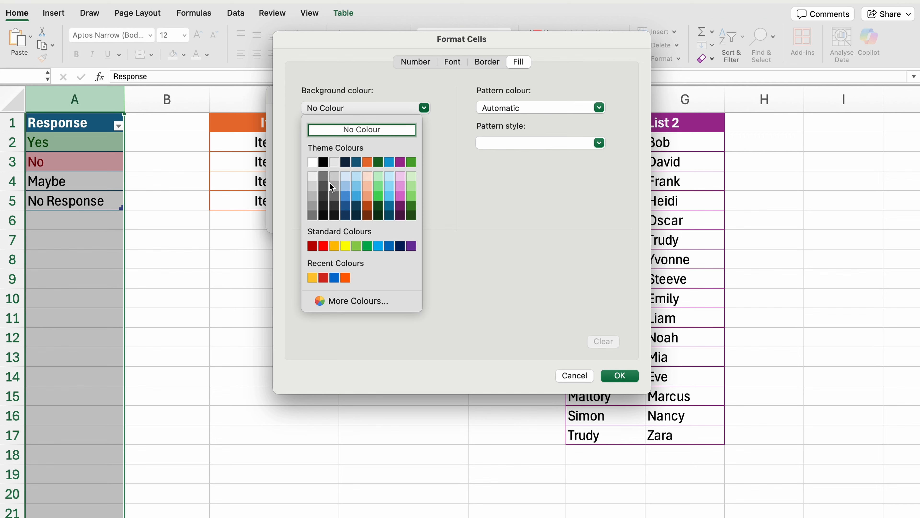
{"action": "left_click", "coordinate": [313, 199]}
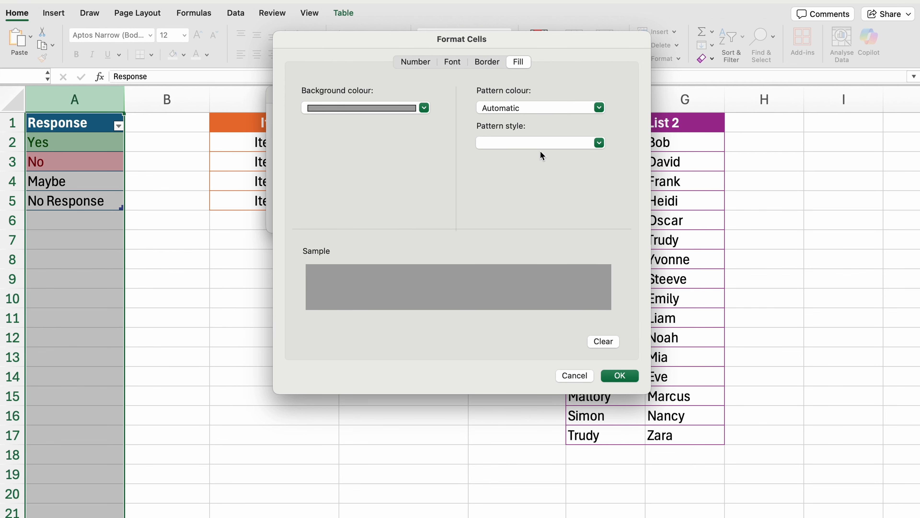
{"action": "left_click", "coordinate": [562, 143]}
{"action": "left_click", "coordinate": [600, 110]}
{"action": "left_click", "coordinate": [626, 378]}
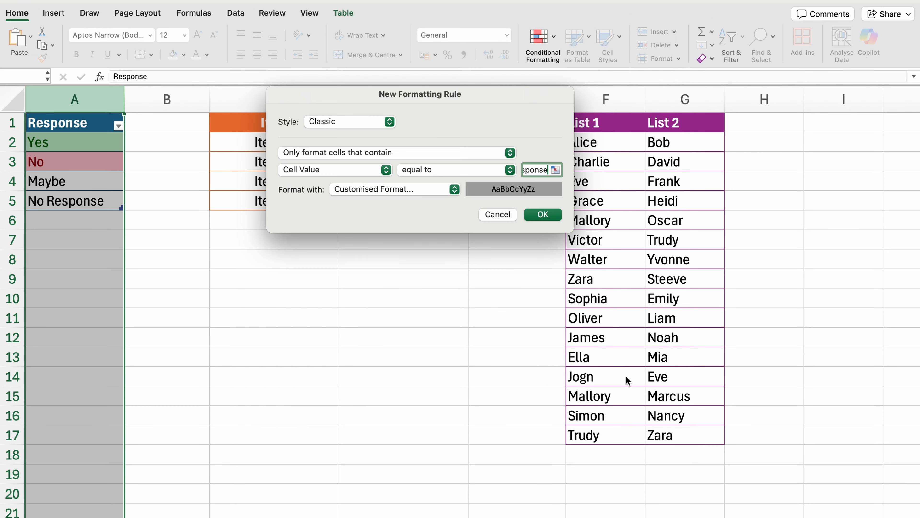
{"action": "left_click", "coordinate": [543, 215]}
{"action": "left_click", "coordinate": [314, 314]}
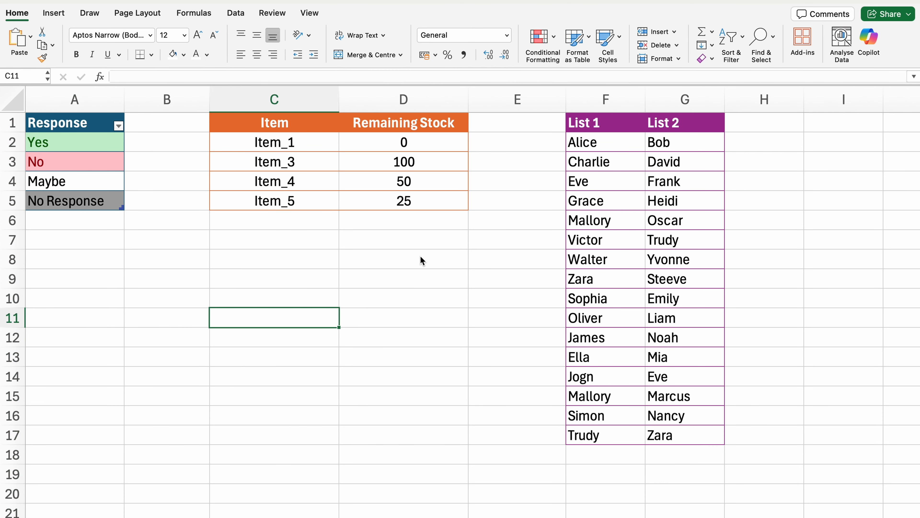
Step: Add a rule to the Remaining Stock column that formats values greater than 50 with Green Fill with Dark Green Text
{"action": "left_click", "coordinate": [399, 98]}
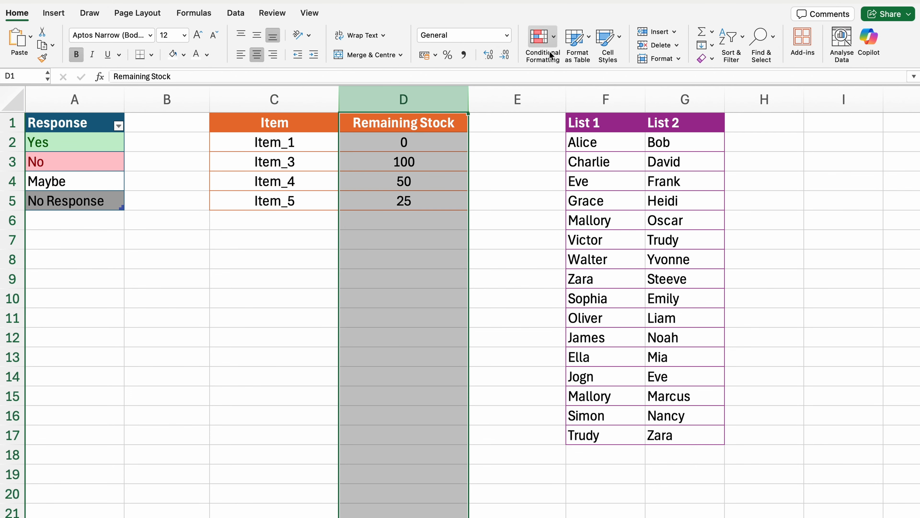
{"action": "left_click", "coordinate": [555, 39]}
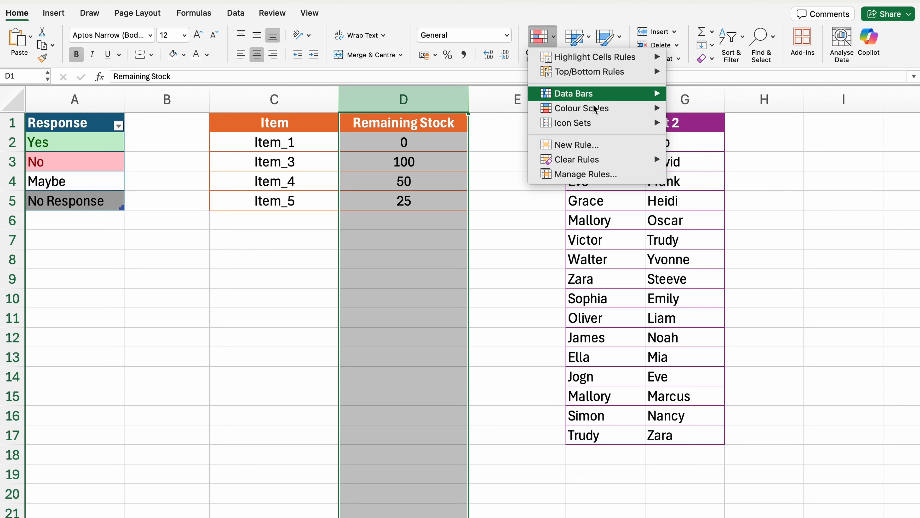
{"action": "mouse_move", "coordinate": [610, 55]}
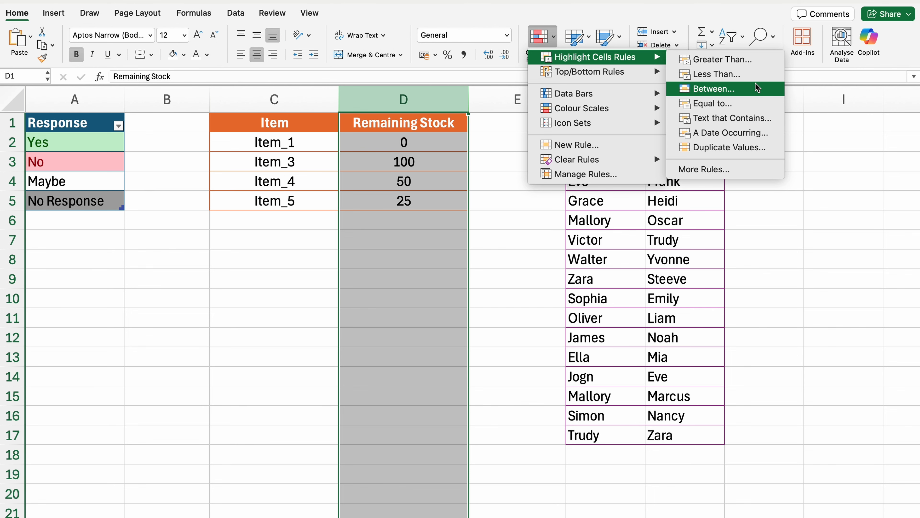
{"action": "left_click", "coordinate": [748, 60]}
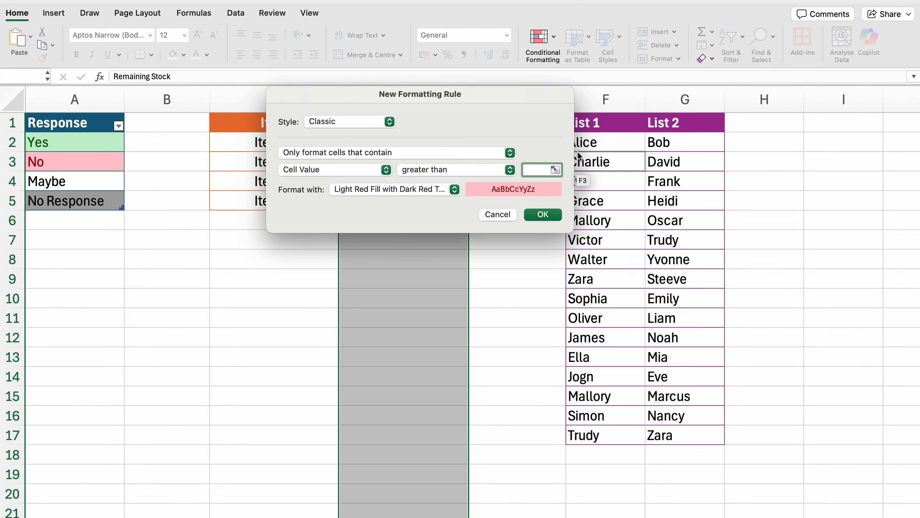
{"action": "left_click_drag", "start_coordinate": [480, 107], "coordinate": [690, 183]}
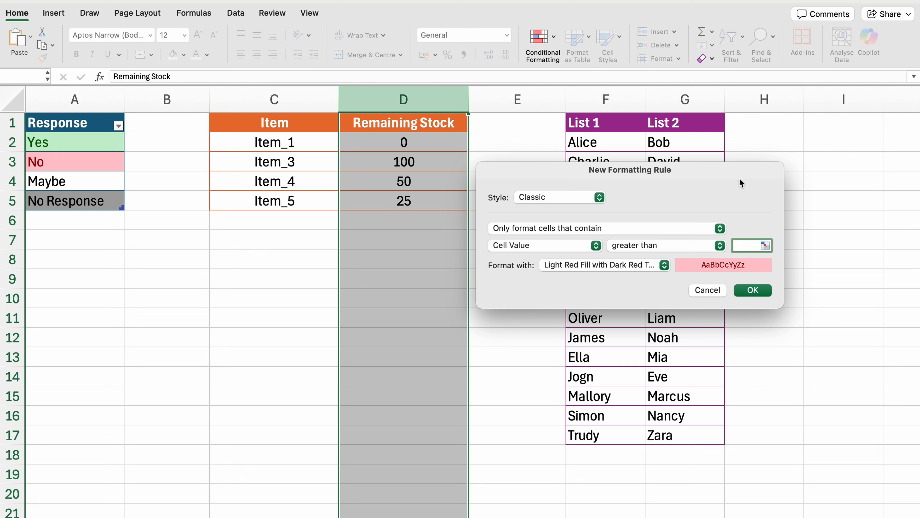
{"action": "type", "text": "50"}
{"action": "left_click", "coordinate": [702, 246]}
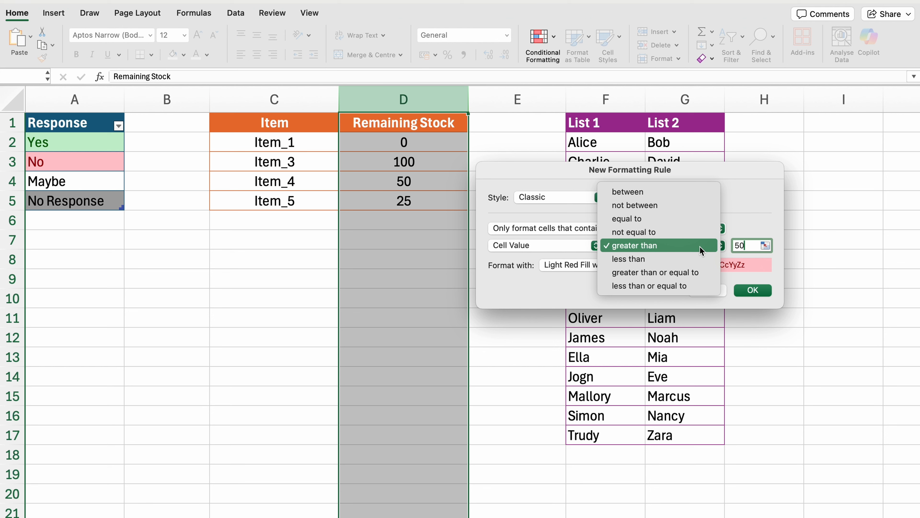
{"action": "left_click", "coordinate": [764, 200]}
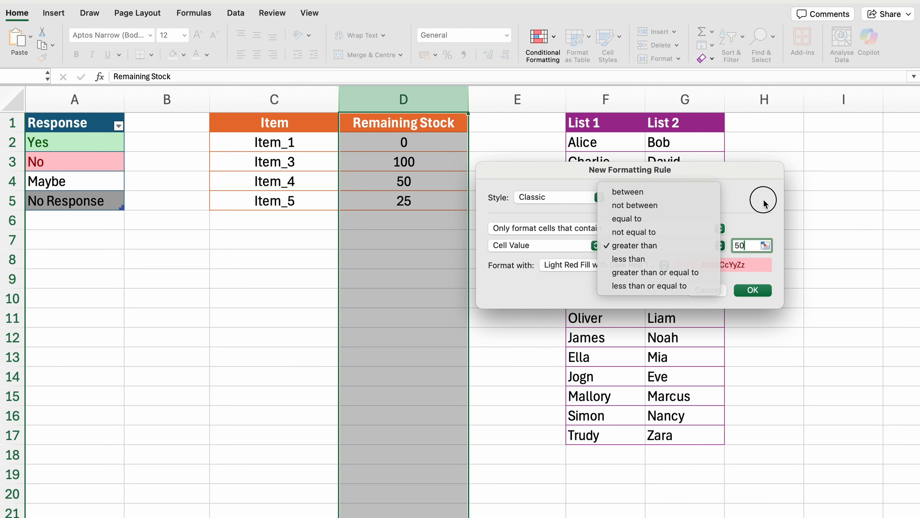
{"action": "left_click", "coordinate": [665, 265]}
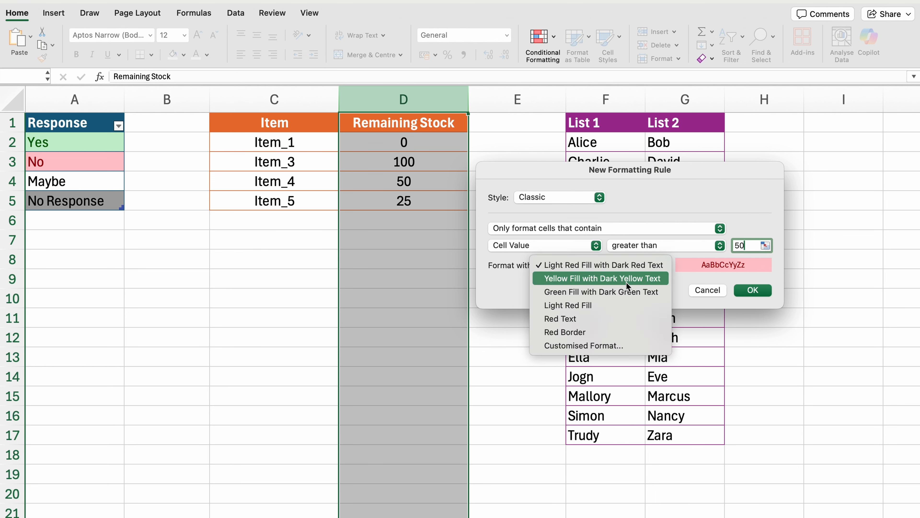
{"action": "left_click", "coordinate": [609, 292]}
{"action": "left_click", "coordinate": [749, 291]}
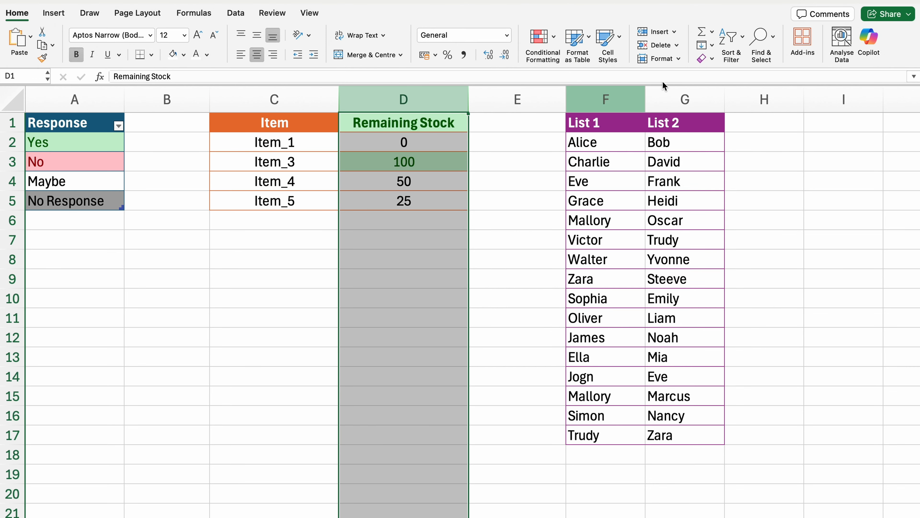
Step: Add a rule to the Remaining Stock column that formats values between 50 and 25 with Yellow Fill with Dark Yellow Text
{"action": "left_click", "coordinate": [552, 43]}
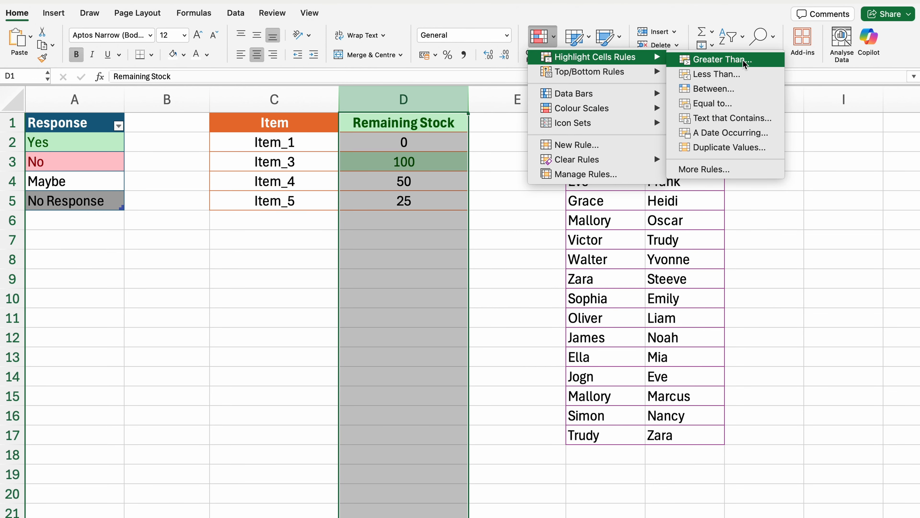
{"action": "left_click", "coordinate": [730, 95]}
{"action": "left_click", "coordinate": [509, 169]}
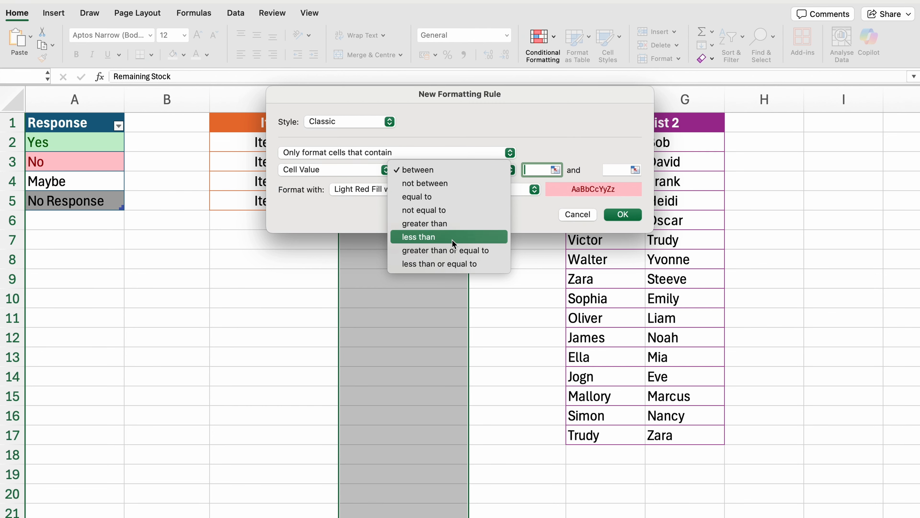
{"action": "left_click", "coordinate": [455, 173]}
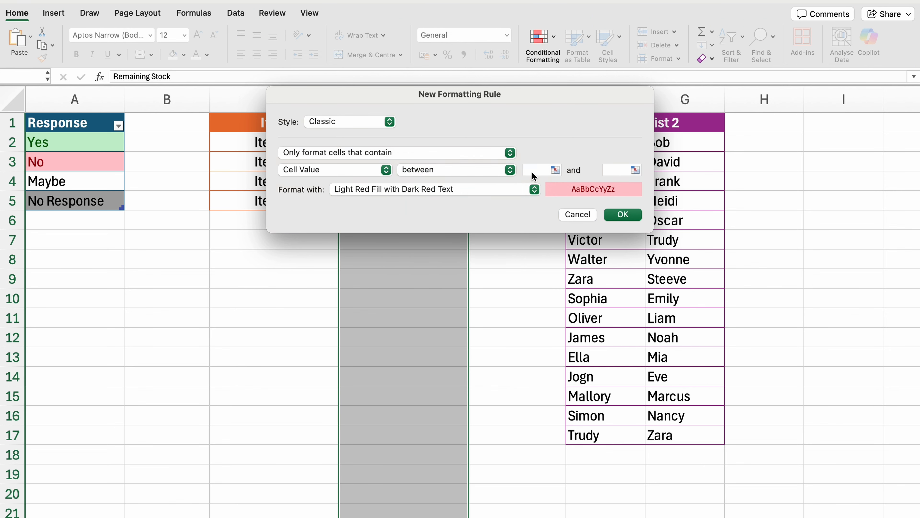
{"action": "left_click_drag", "start_coordinate": [526, 91], "coordinate": [726, 62]}
{"action": "type", "text": "50"}
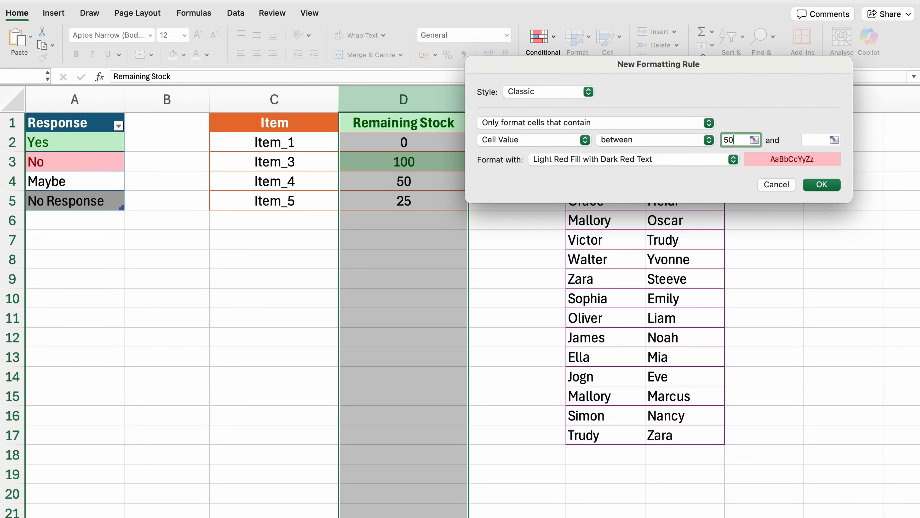
{"action": "left_click", "coordinate": [814, 142]}
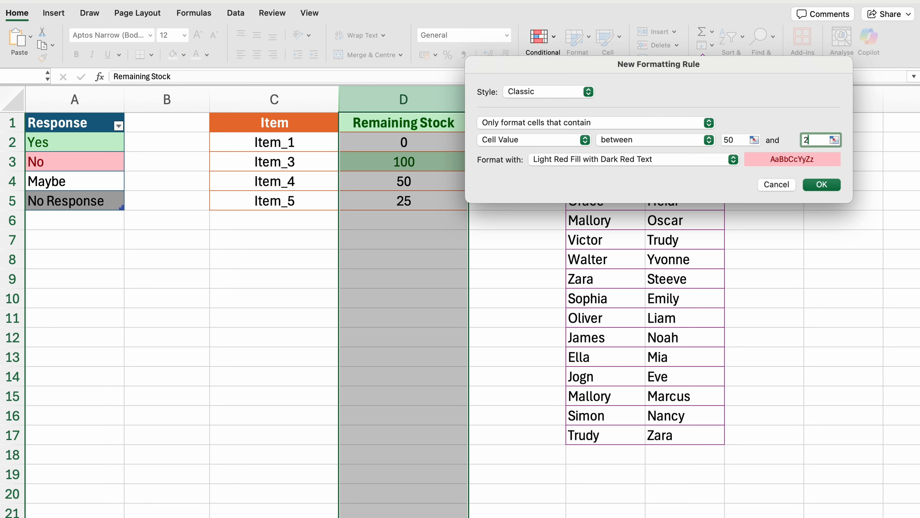
{"action": "left_click", "coordinate": [707, 159]}
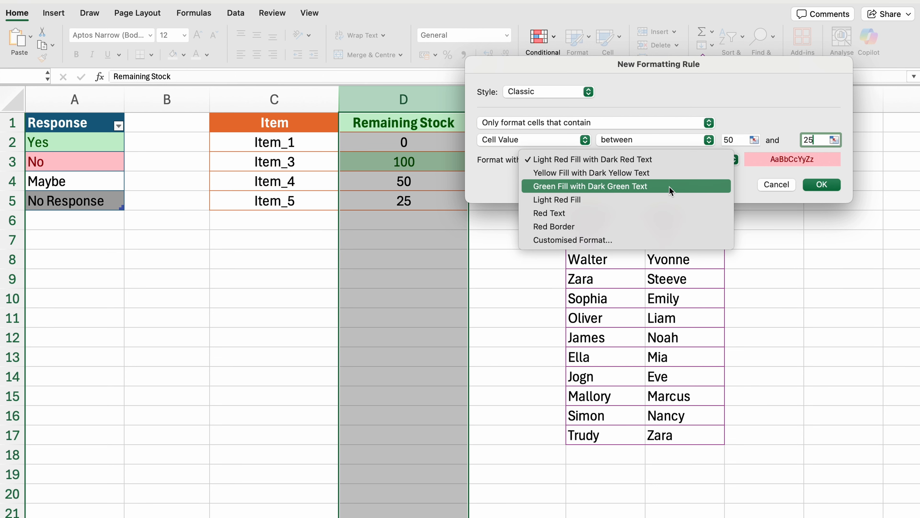
{"action": "left_click", "coordinate": [672, 176]}
{"action": "left_click", "coordinate": [818, 184]}
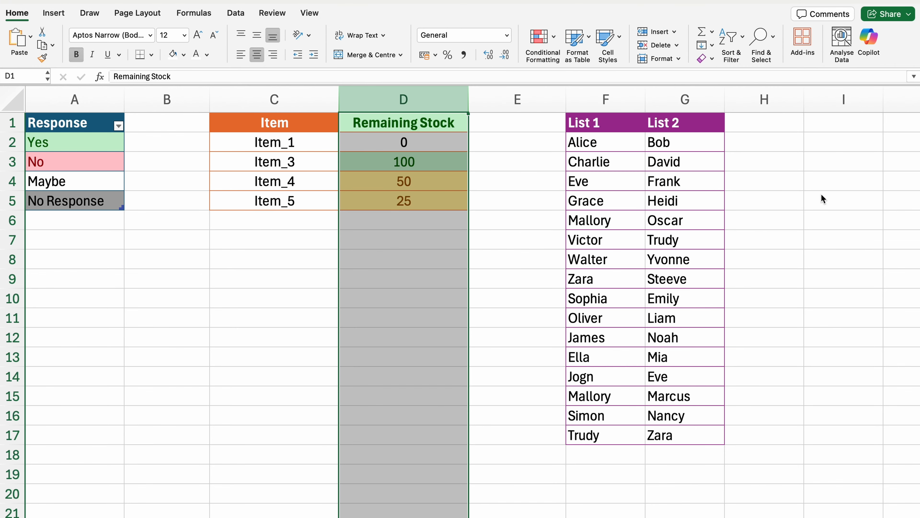
Step: Start a new conditional formatting rule for the whole Remaining Stock column and set its style to Classic
{"action": "left_click", "coordinate": [387, 267]}
{"action": "left_click", "coordinate": [431, 103]}
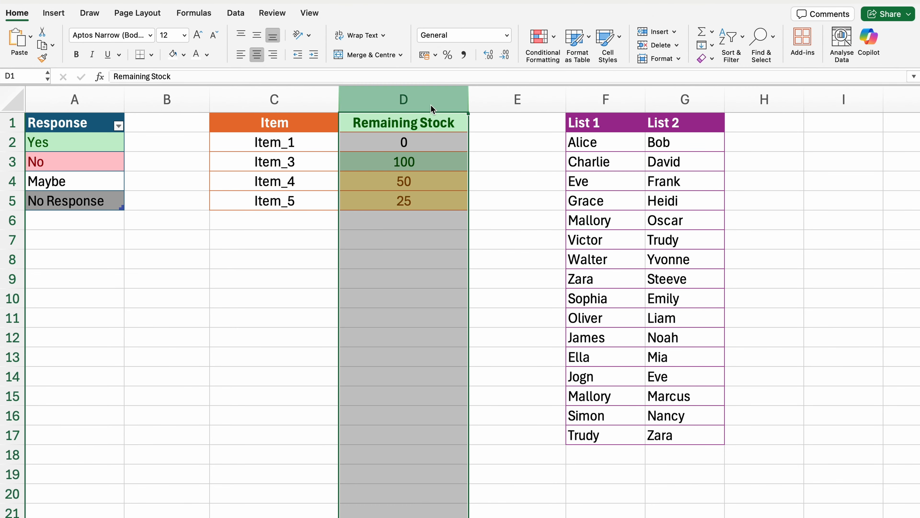
{"action": "left_click", "coordinate": [549, 41]}
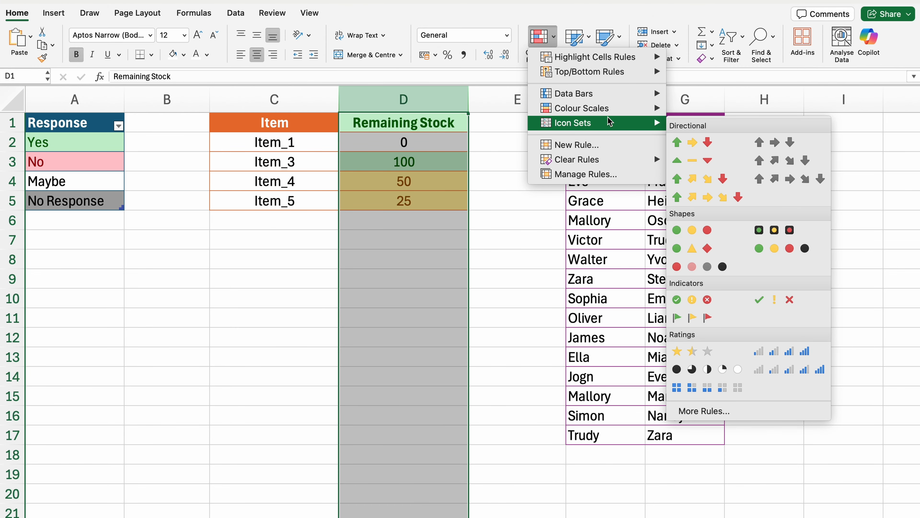
{"action": "left_click", "coordinate": [582, 146]}
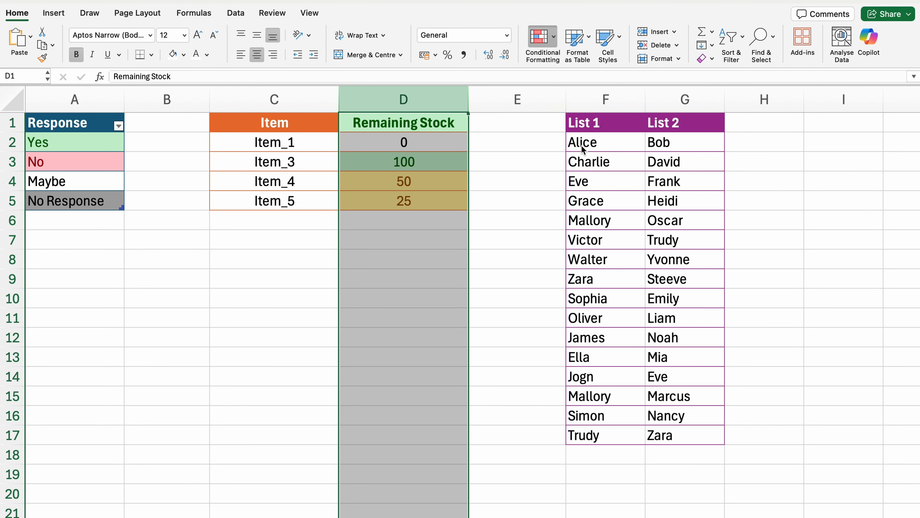
{"action": "left_click_drag", "start_coordinate": [479, 93], "coordinate": [710, 93]}
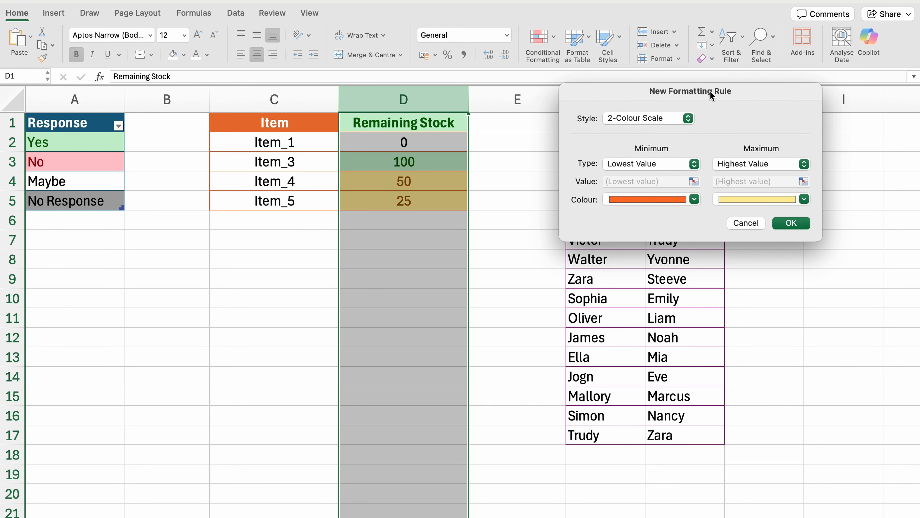
{"action": "left_click", "coordinate": [664, 118]}
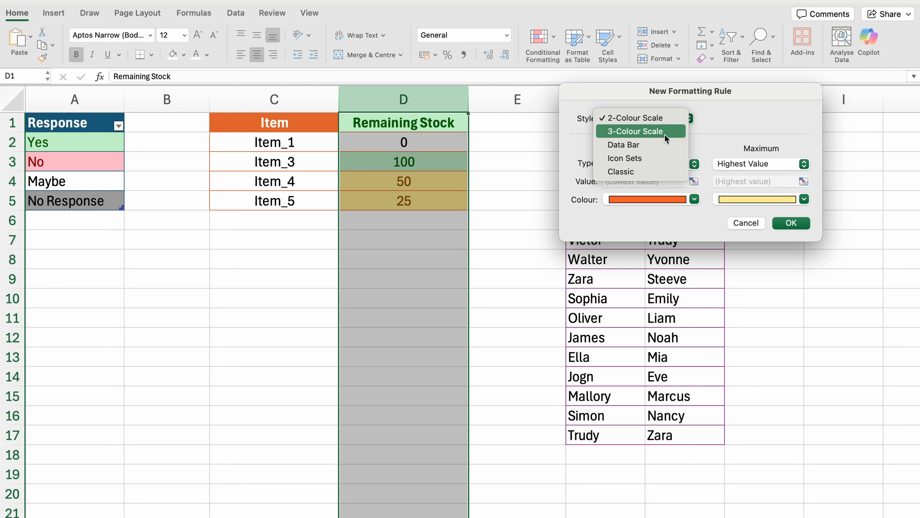
{"action": "left_click", "coordinate": [639, 171]}
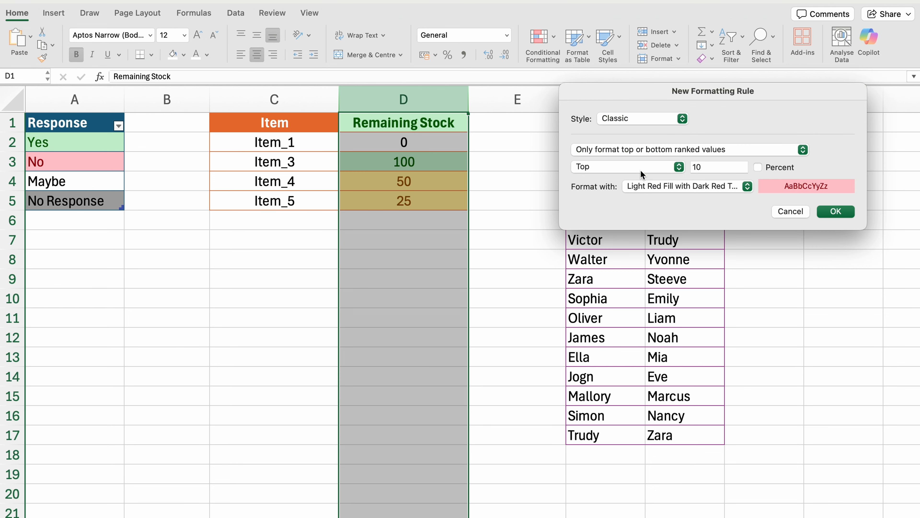
Step: Base the rule on the formula =IF(D1="0",True,False), format matches with Red Text and apply it
{"action": "left_click", "coordinate": [671, 143]}
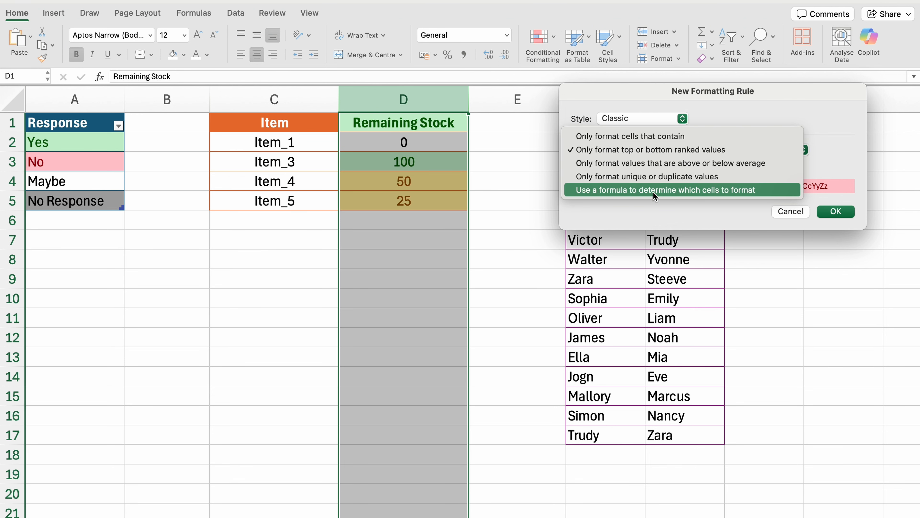
{"action": "left_click", "coordinate": [661, 188]}
{"action": "left_click", "coordinate": [627, 168]}
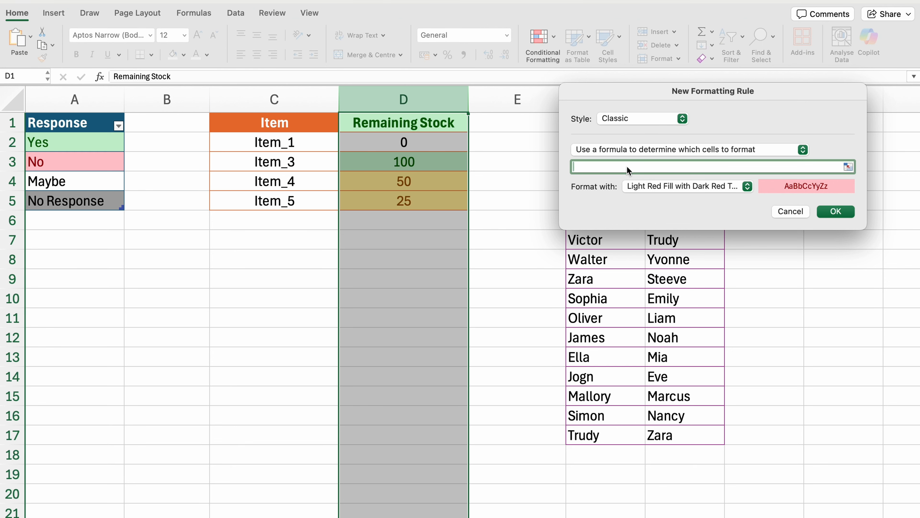
{"action": "type", "text": "IF(D1=\"0\",True,False"}
{"action": "left_click", "coordinate": [733, 188]}
{"action": "left_click", "coordinate": [695, 242]}
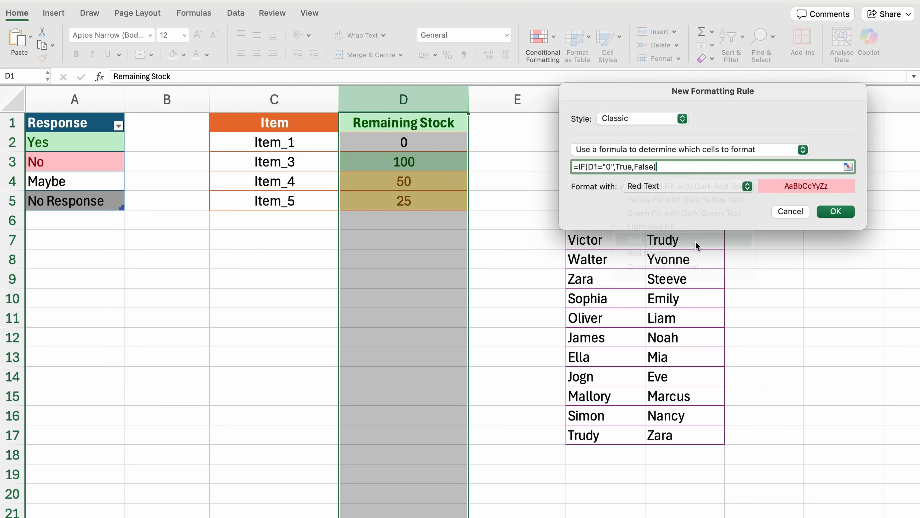
{"action": "left_click", "coordinate": [837, 212]}
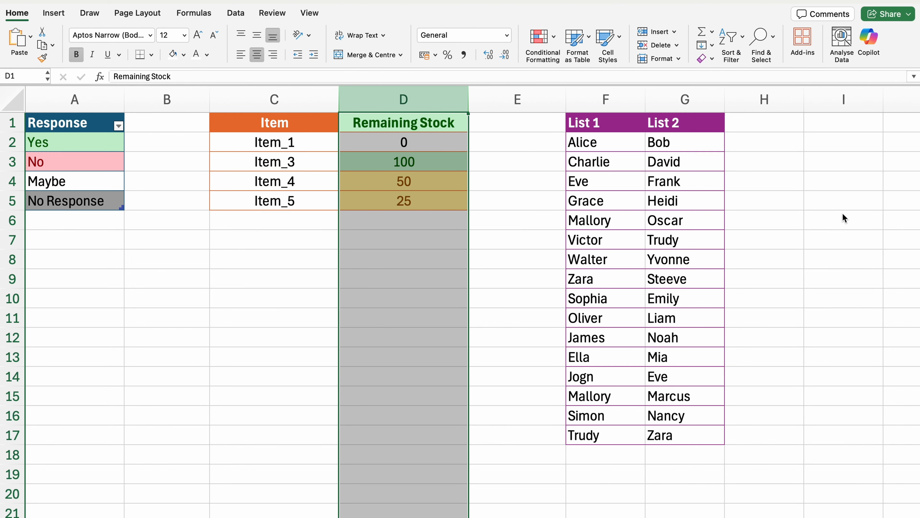
Step: Open the conditional formatting rules list and review the rules for this worksheet and for the current selection
{"action": "left_click", "coordinate": [508, 179]}
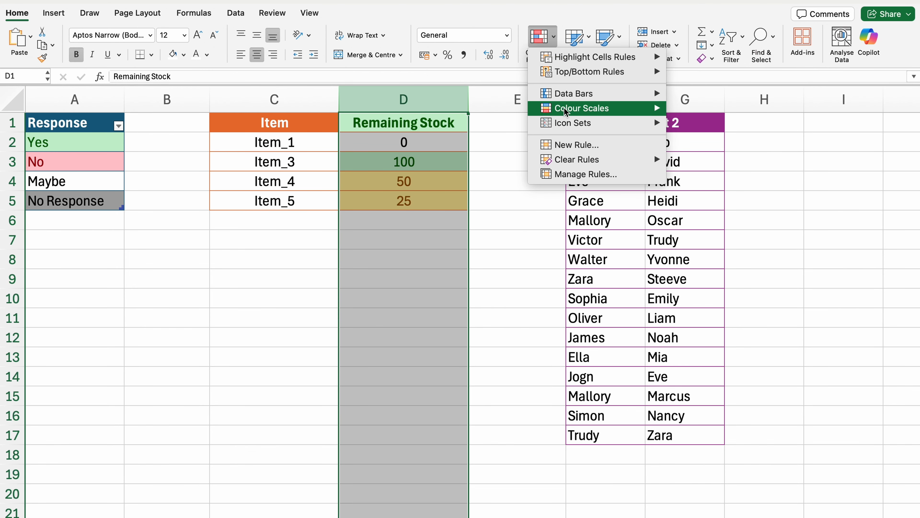
{"action": "left_click", "coordinate": [584, 174]}
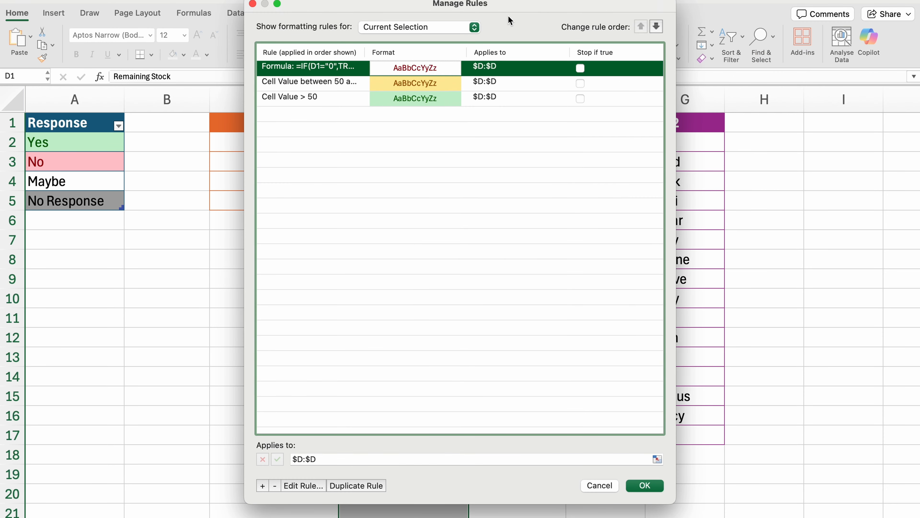
{"action": "left_click_drag", "start_coordinate": [509, 6], "coordinate": [754, 30]}
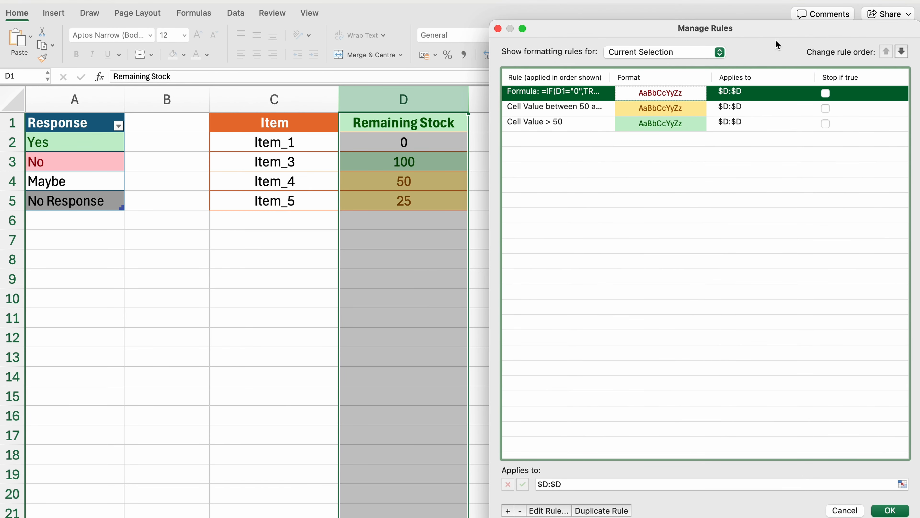
{"action": "left_click", "coordinate": [709, 55]}
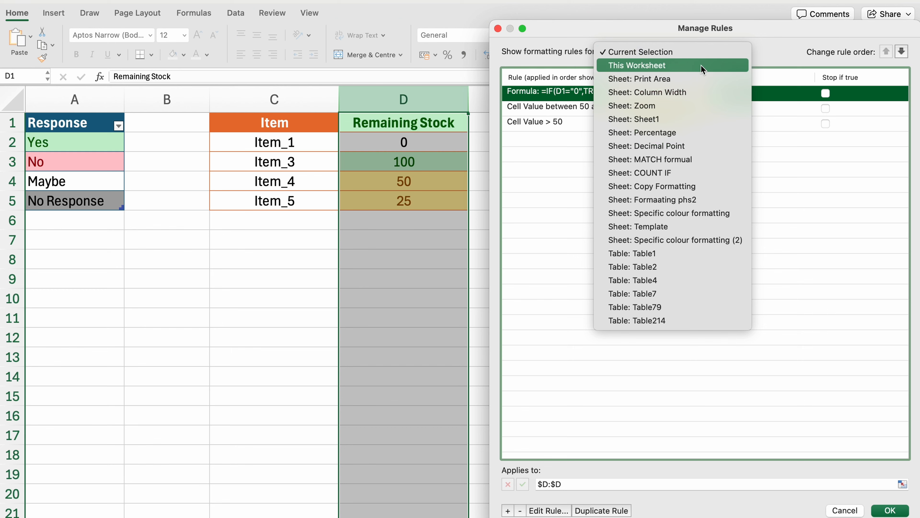
{"action": "left_click", "coordinate": [703, 66]}
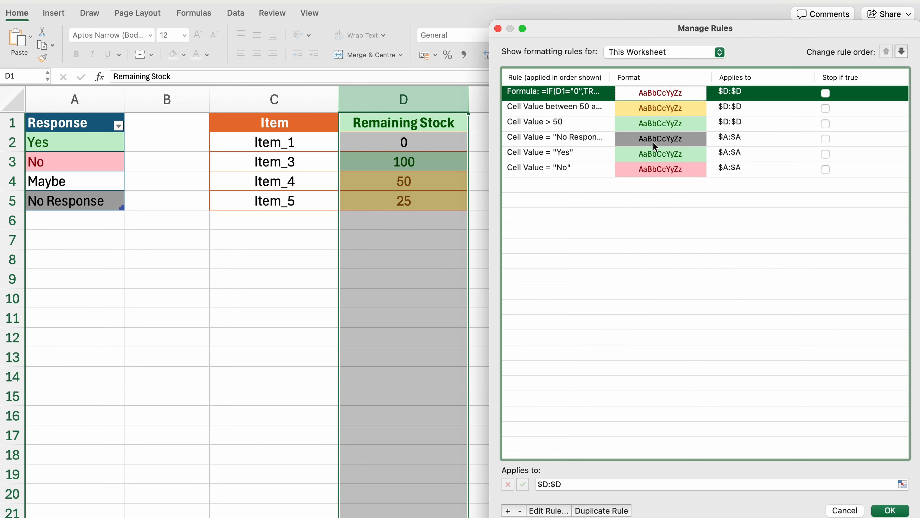
{"action": "left_click", "coordinate": [698, 53]}
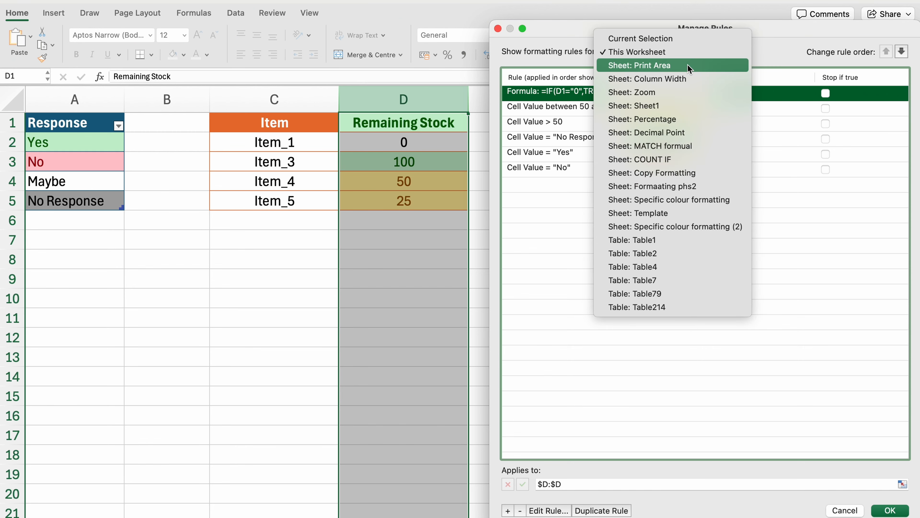
{"action": "left_click", "coordinate": [695, 39]}
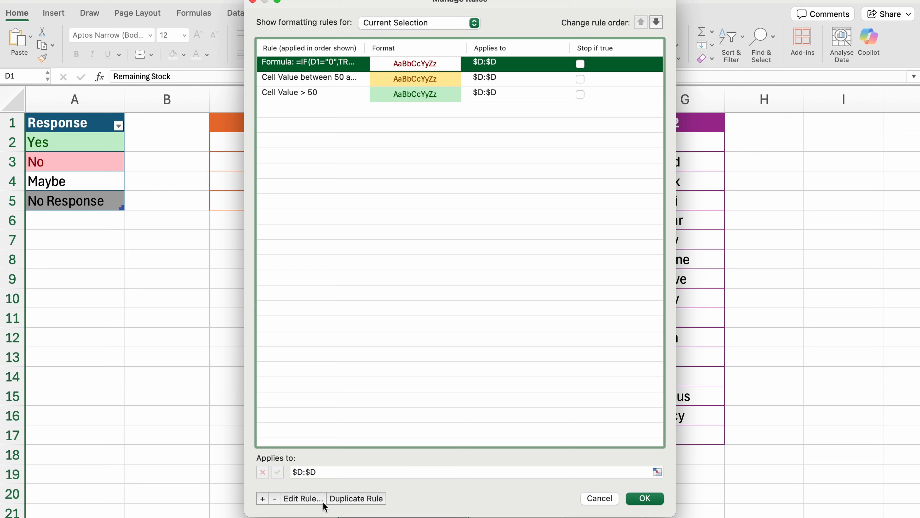
Step: Edit the Remaining Stock formula rule to =IF(D1=0,TRUE,FALSE) and apply the change
{"action": "left_click", "coordinate": [302, 497]}
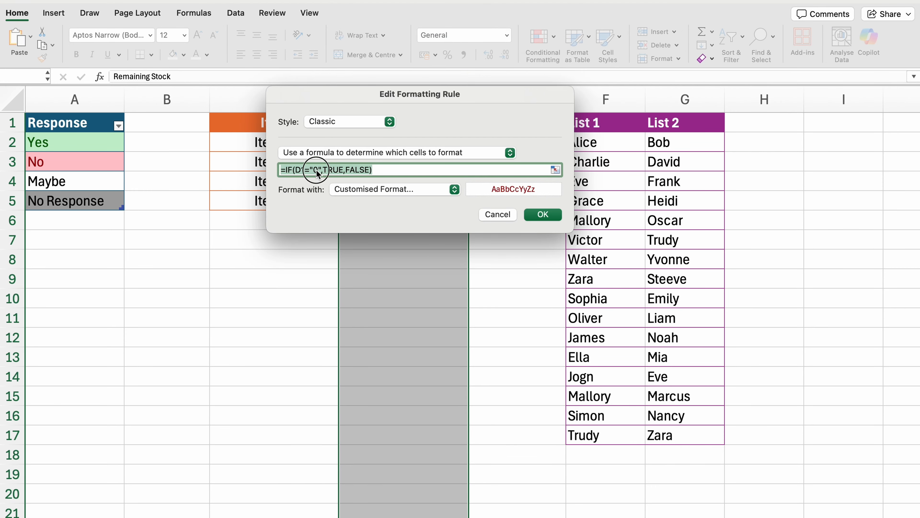
{"action": "left_click", "coordinate": [316, 173]}
{"action": "left_click_drag", "start_coordinate": [367, 98], "coordinate": [660, 101]}
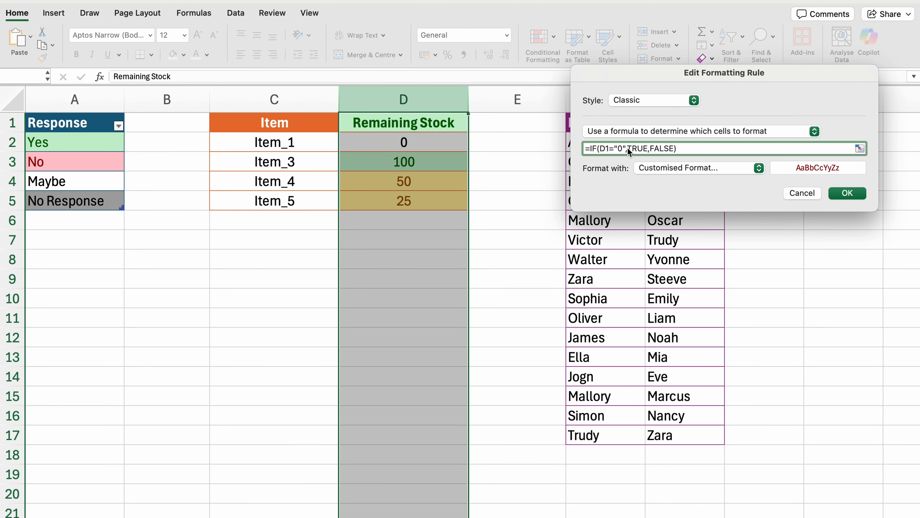
{"action": "key", "text": "BackSpace"}
{"action": "key", "text": "BackSpace"}
{"action": "left_click", "coordinate": [846, 194]}
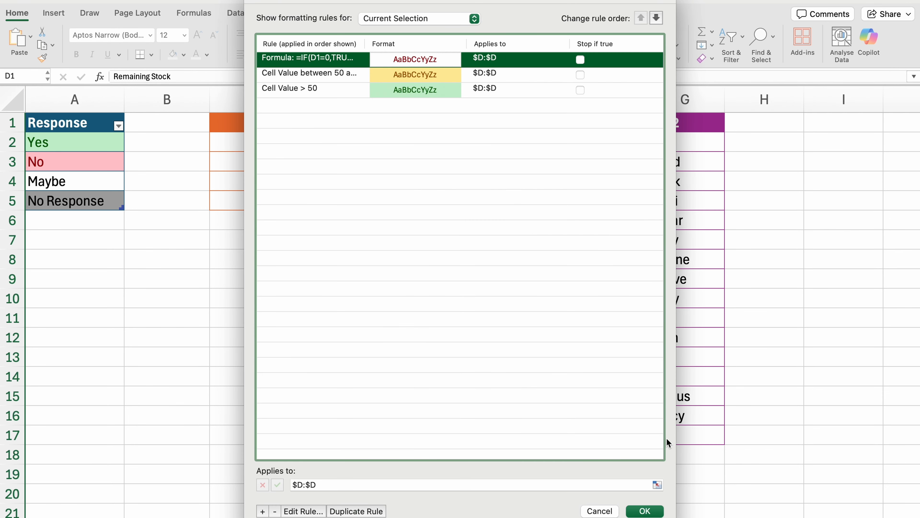
{"action": "left_click", "coordinate": [645, 511]}
{"action": "left_click", "coordinate": [493, 246]}
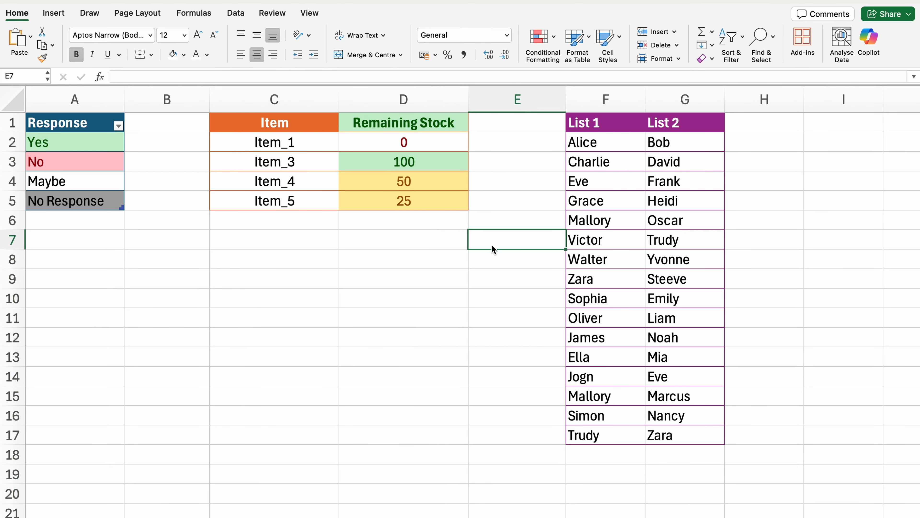
Step: Examine the formatting of Item_1's cell D2 in the Remaining Stock column
{"action": "left_click", "coordinate": [400, 144]}
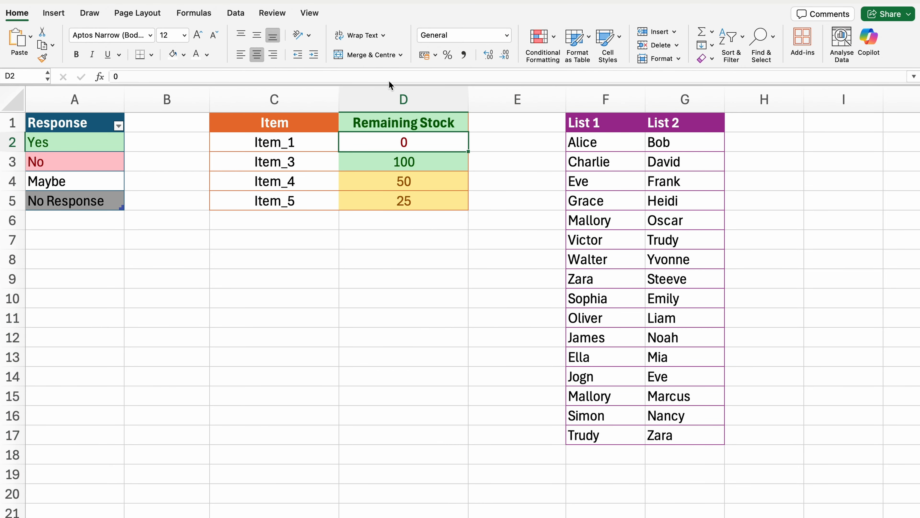
{"action": "scroll", "coordinate": [385, 113], "scroll_direction": "up", "scroll_amount": 5}
{"action": "scroll", "coordinate": [442, 171], "scroll_direction": "left", "scroll_amount": 4}
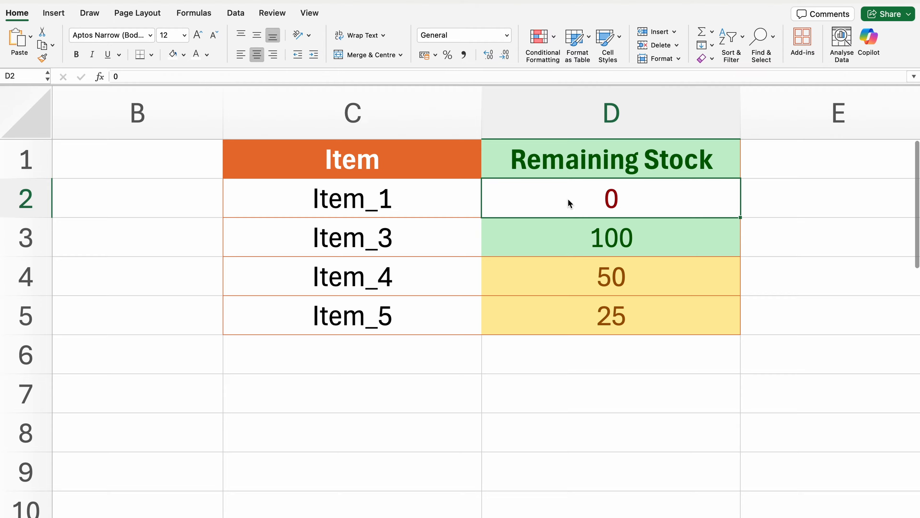
{"action": "scroll", "coordinate": [569, 198], "scroll_direction": "down", "scroll_amount": 5}
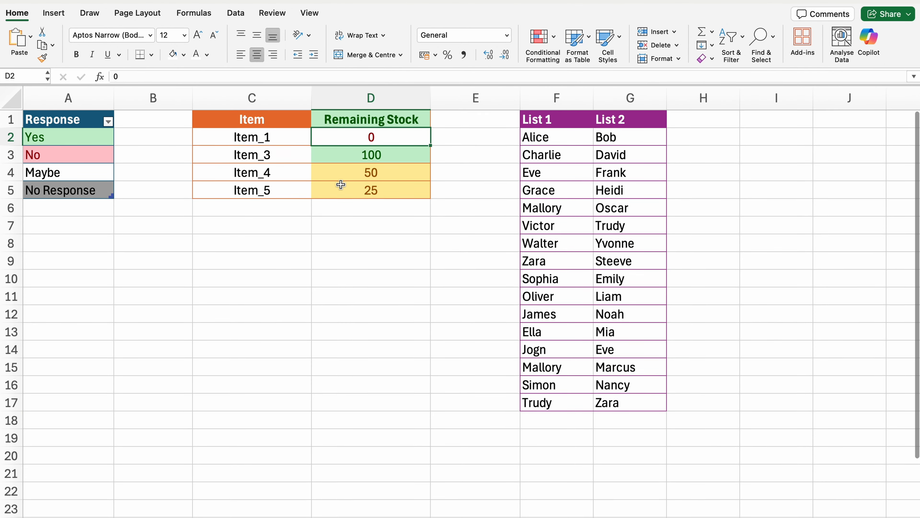
{"action": "scroll", "coordinate": [340, 185], "scroll_direction": "up", "scroll_amount": 2}
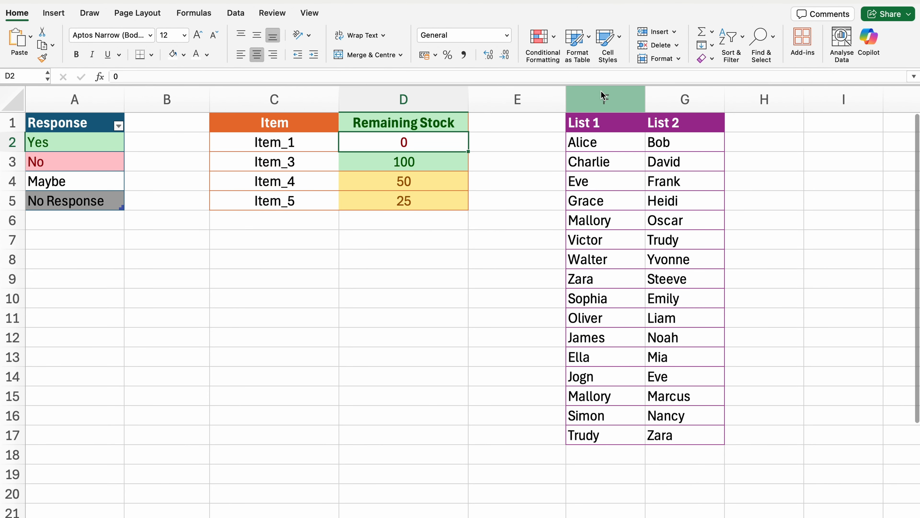
Step: Highlight duplicate values across the List 1 and List 2 columns with Light Red Fill with Dark Red Text
{"action": "left_click_drag", "start_coordinate": [603, 95], "coordinate": [663, 92]}
{"action": "left_click", "coordinate": [554, 38]}
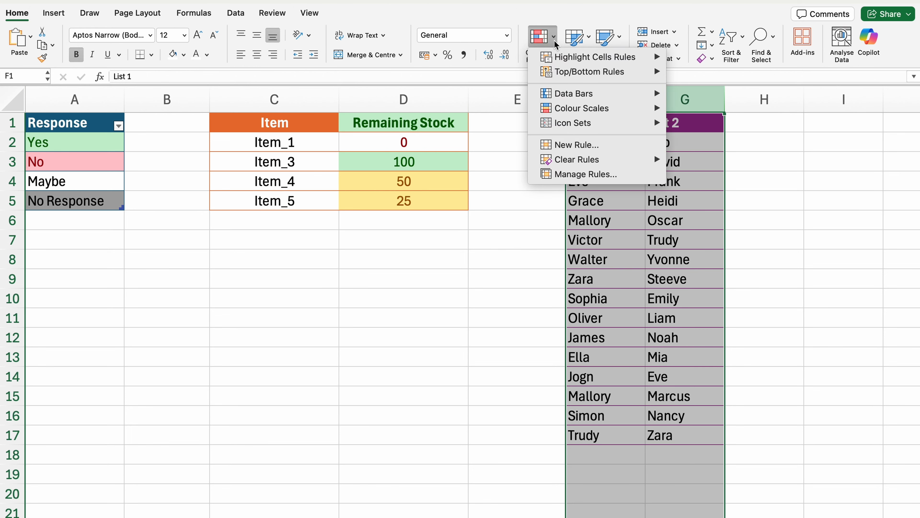
{"action": "mouse_move", "coordinate": [613, 57]}
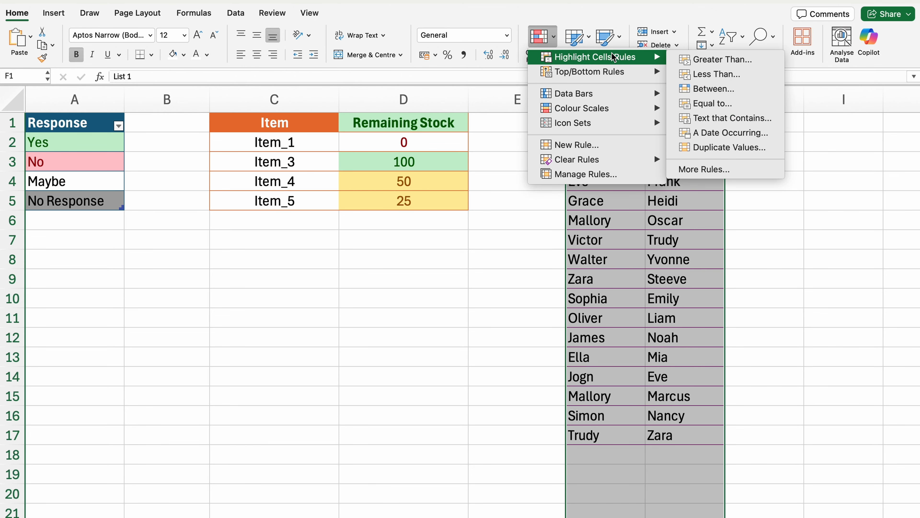
{"action": "left_click", "coordinate": [745, 149]}
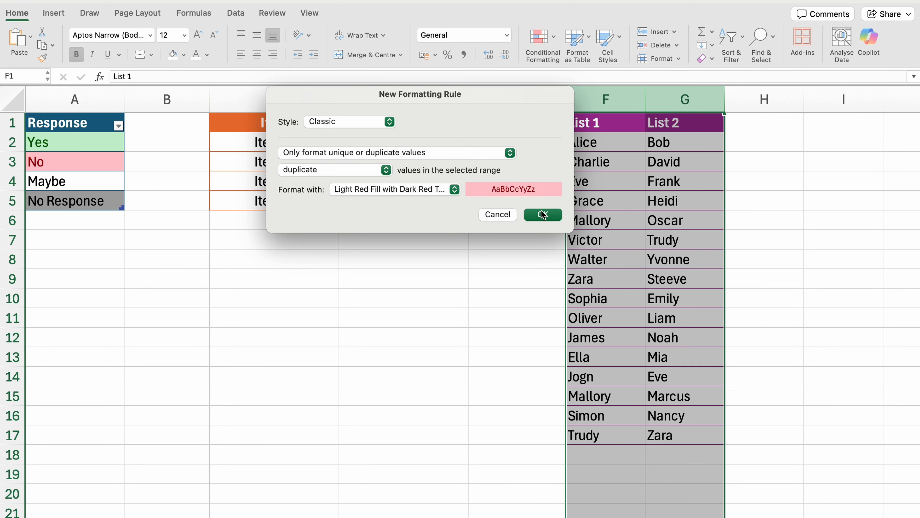
{"action": "left_click", "coordinate": [543, 214]}
{"action": "left_click", "coordinate": [765, 240]}
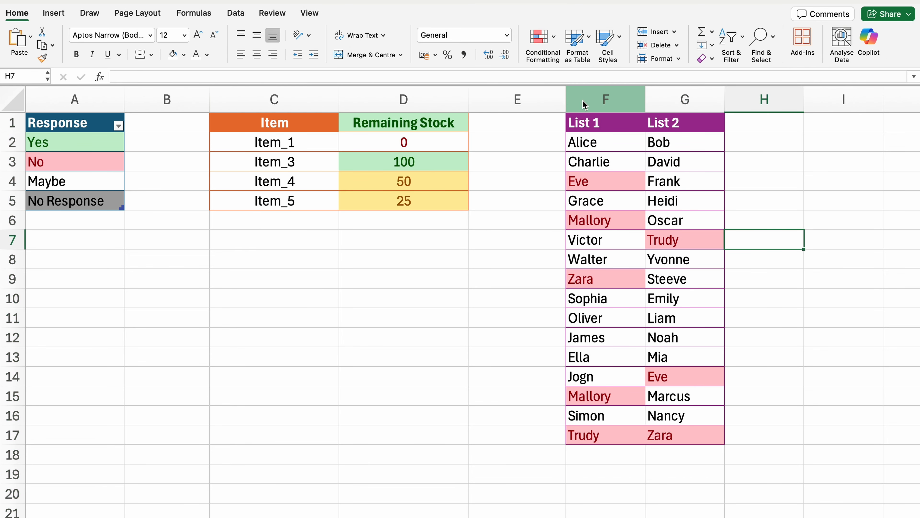
{"action": "left_click_drag", "start_coordinate": [586, 96], "coordinate": [694, 108]}
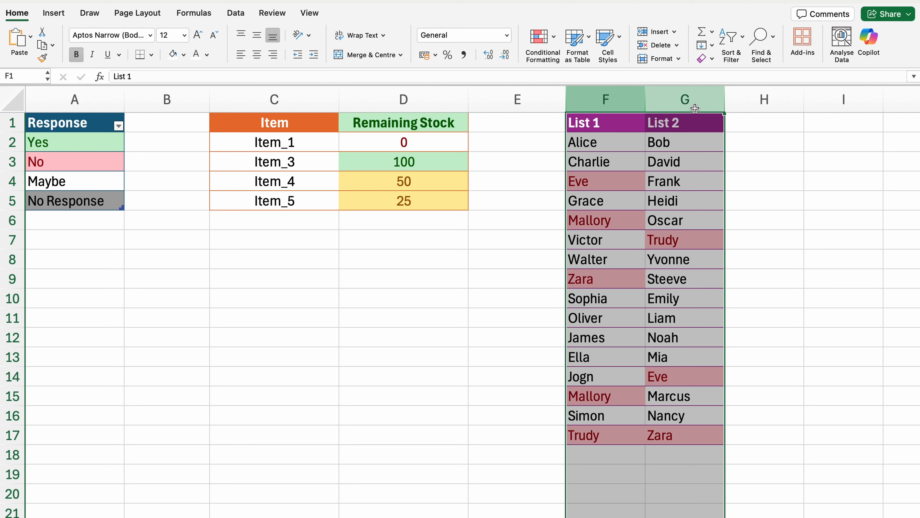
{"action": "left_click", "coordinate": [307, 248]}
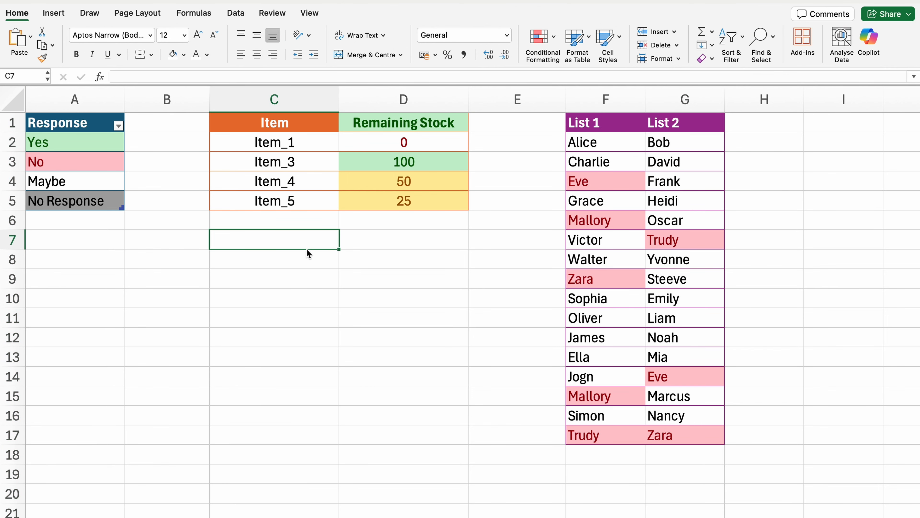